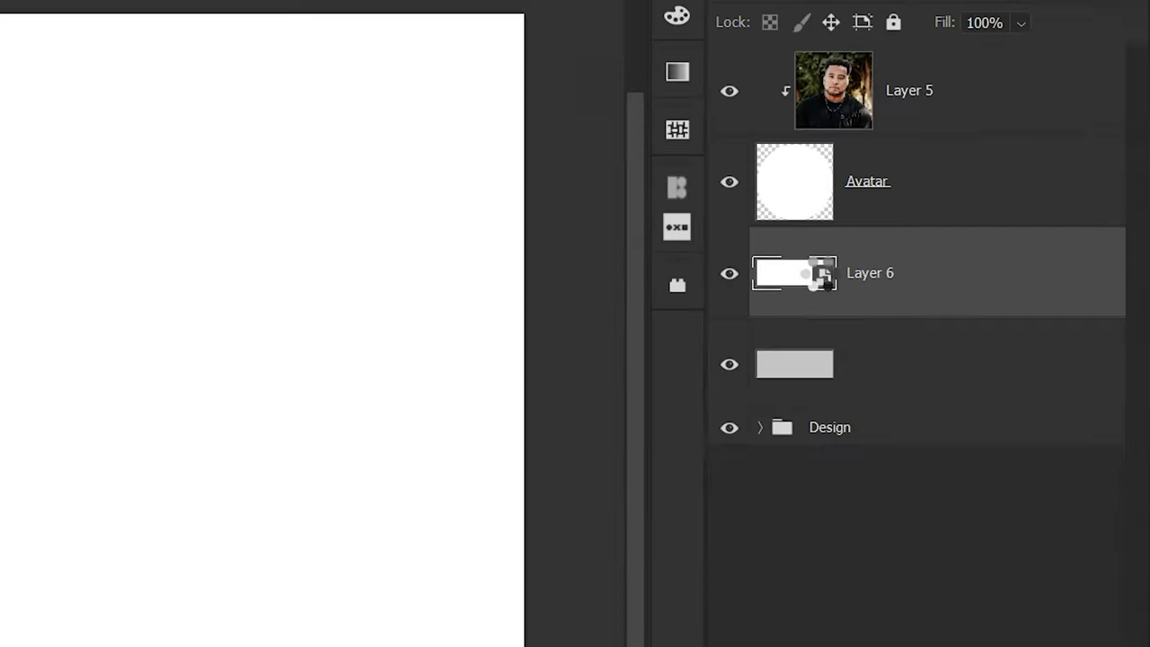
# - Open the Layer 6 smart object, paste the red ASUNA banner into it, and save and close its contents
pyautogui.doubleClick(819, 275)
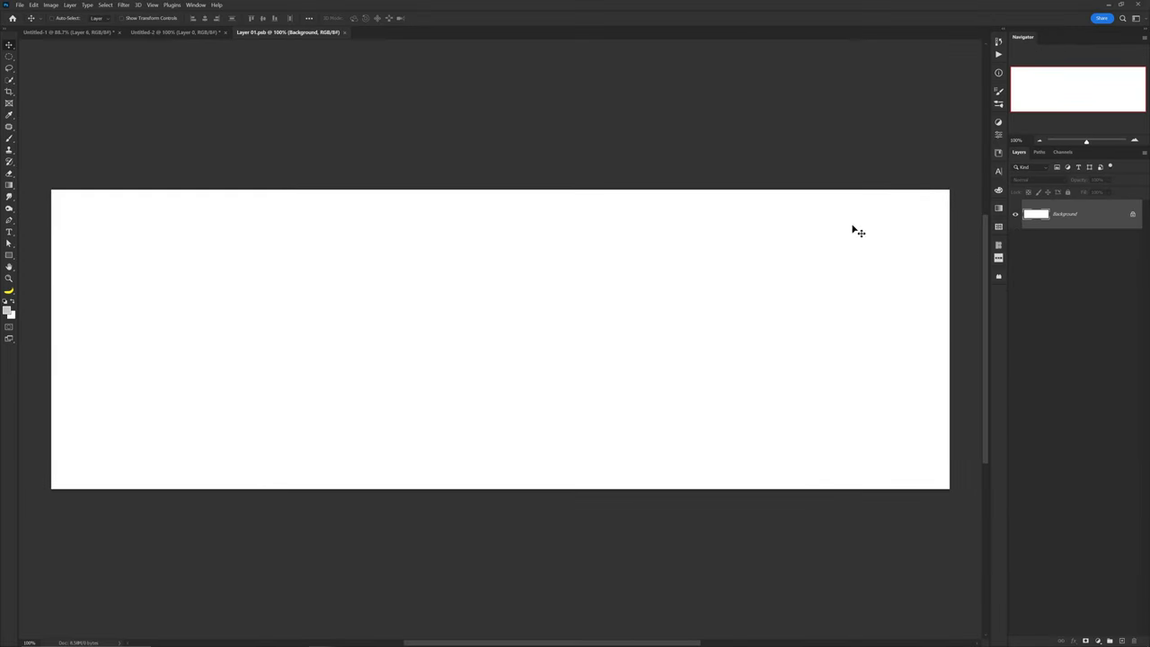
pyautogui.hotkey('ctrl', 'v')
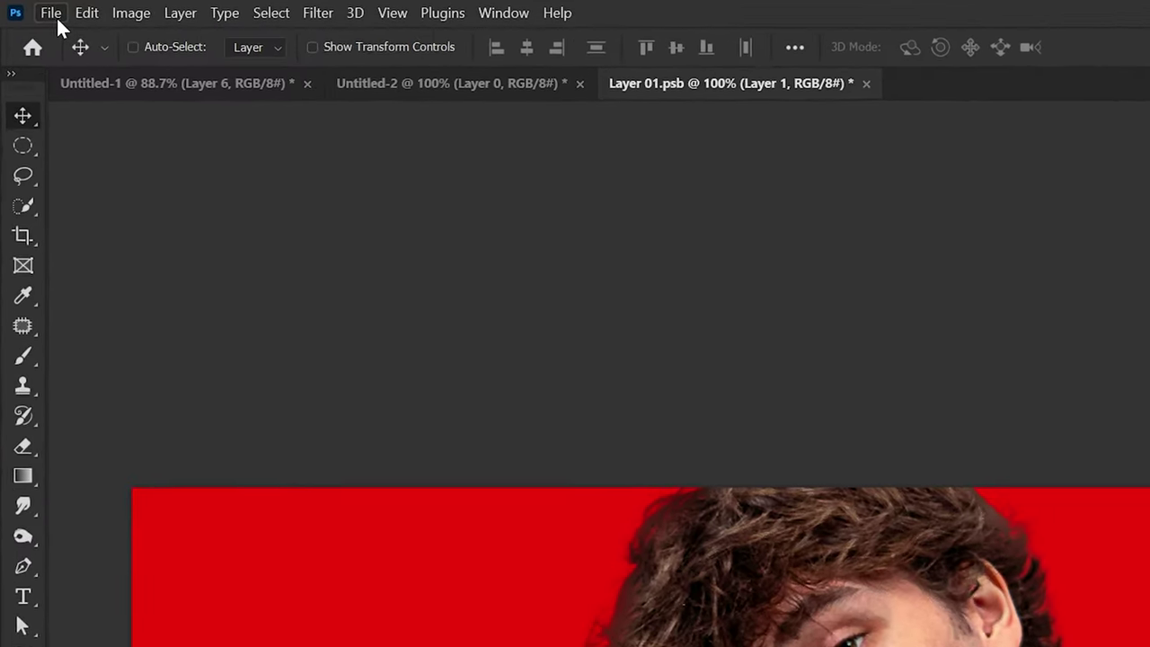
pyautogui.click(19, 5)
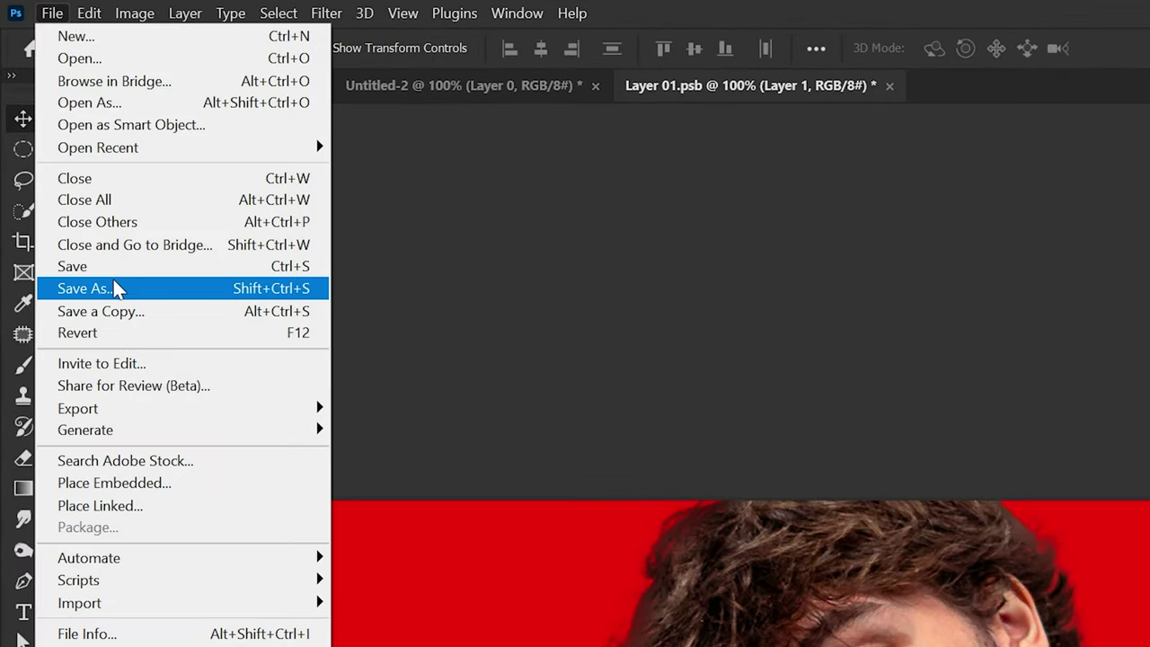
pyautogui.click(79, 266)
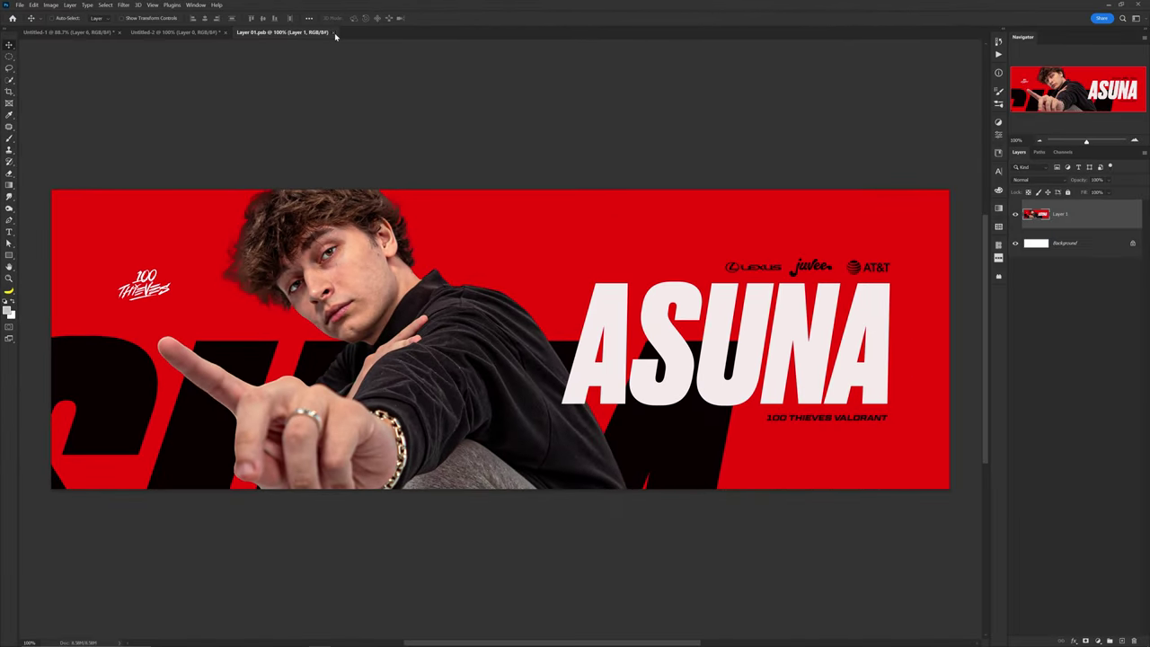
pyautogui.click(333, 32)
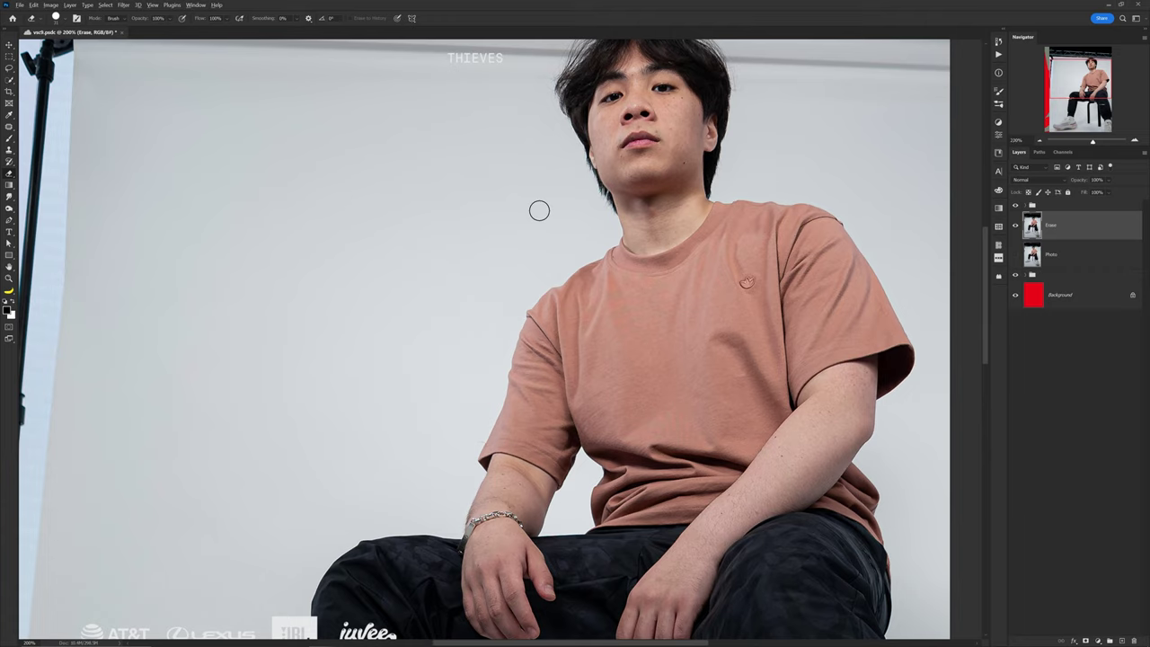
# - Erase the pale background along the man's neck, shoulder and sleeve on the Erase layer
pyautogui.moveTo(539, 211); pyautogui.dragTo(584, 156)
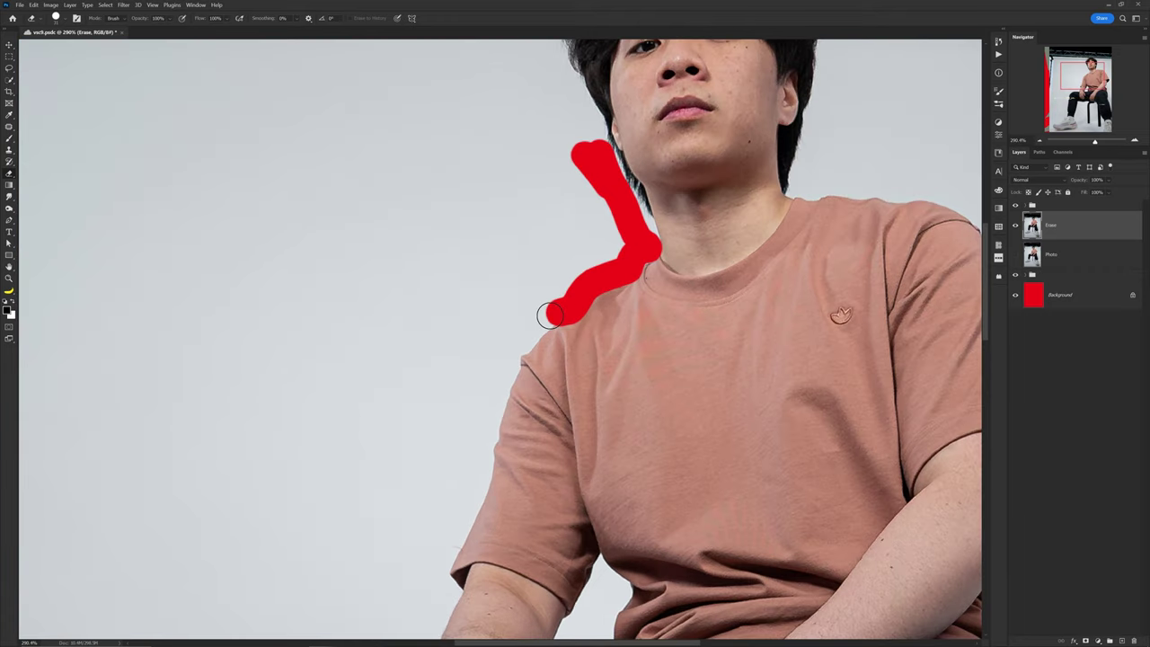
pyautogui.moveTo(512, 351); pyautogui.dragTo(674, 174)
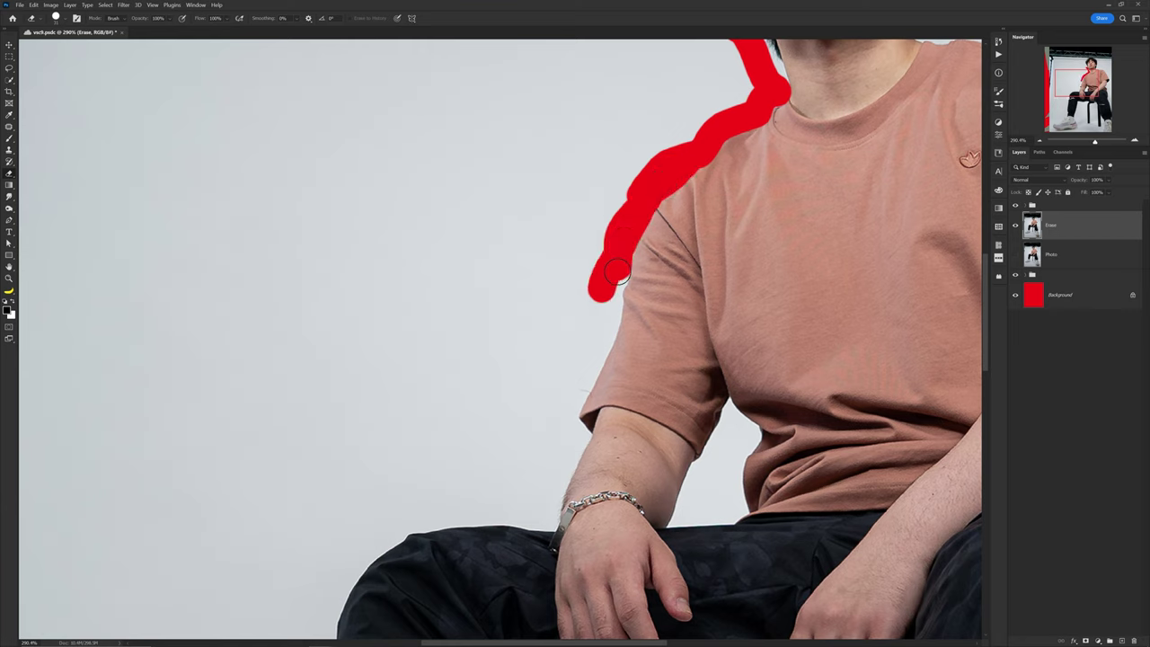
pyautogui.moveTo(611, 317); pyautogui.dragTo(602, 356)
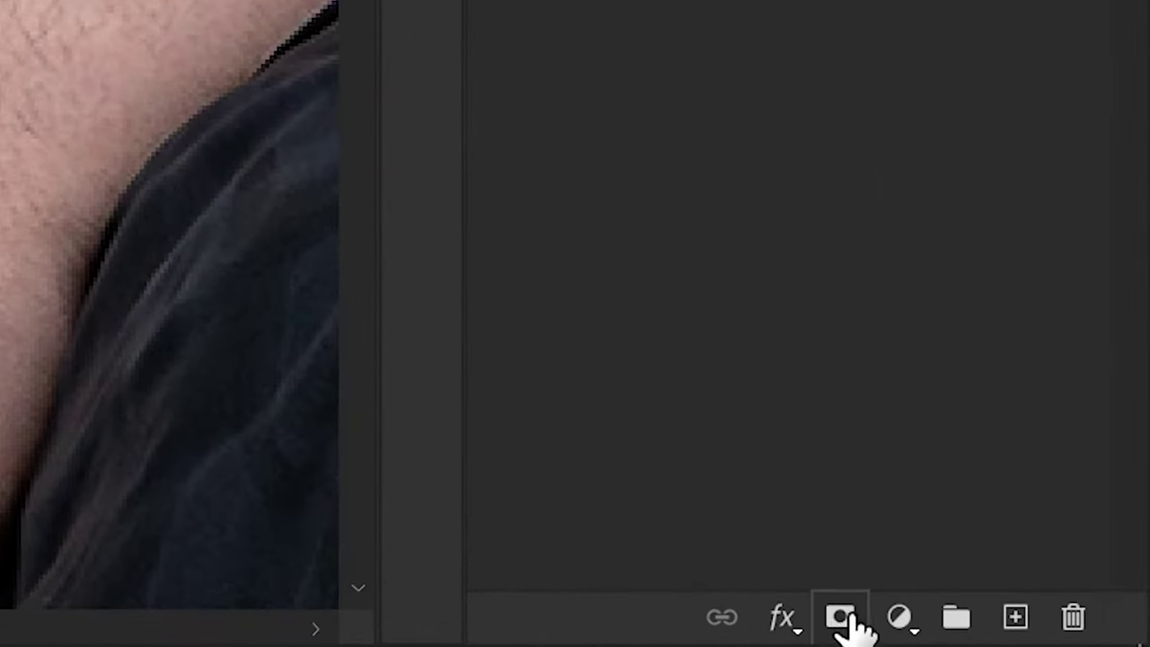
# - Add a white layer mask to the Photo layer
pyautogui.click(1085, 640)
pyautogui.click(840, 618)
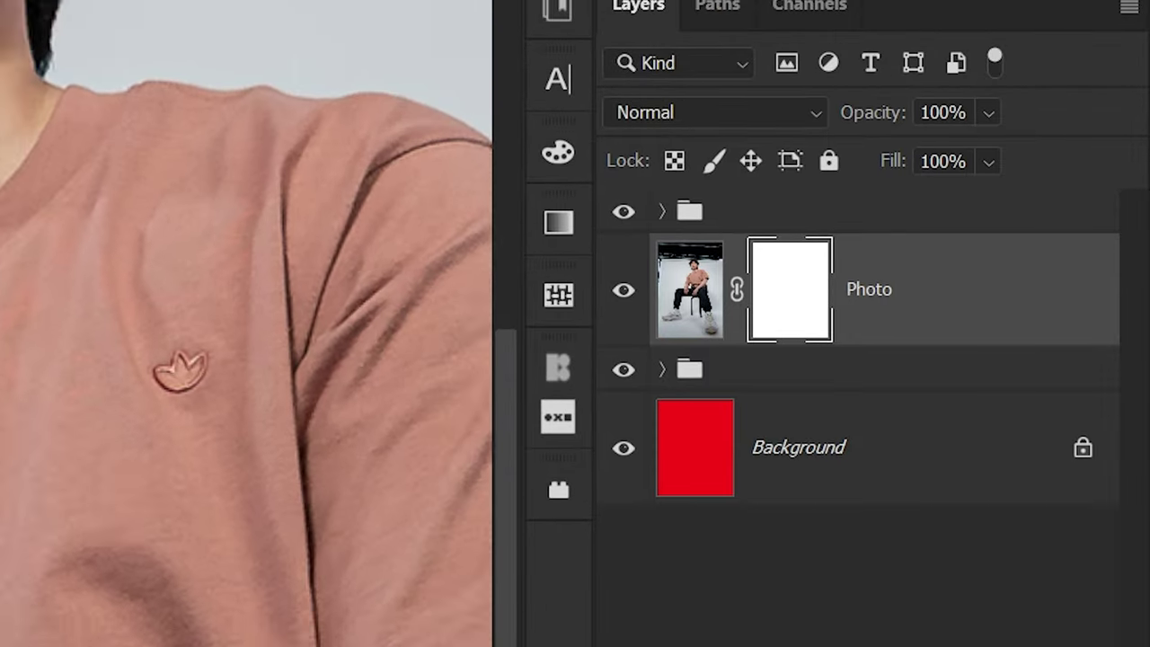
pyautogui.scroll(-1, 246, 324)
pyautogui.hscroll(4, 246, 324)
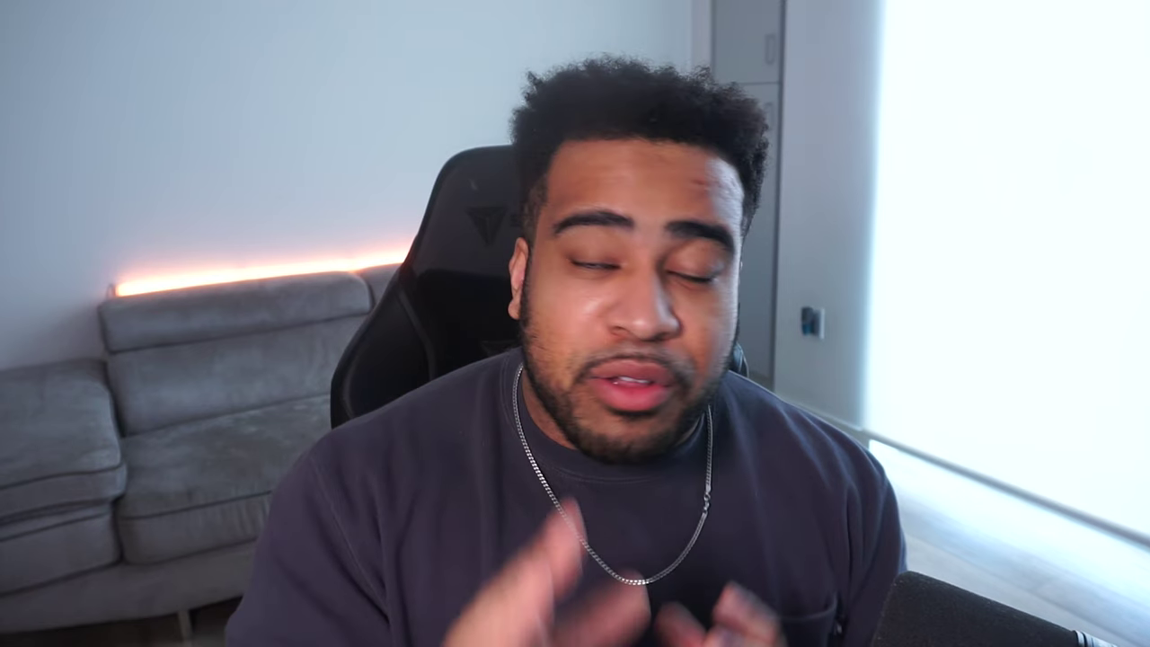
pyautogui.click(701, 129)
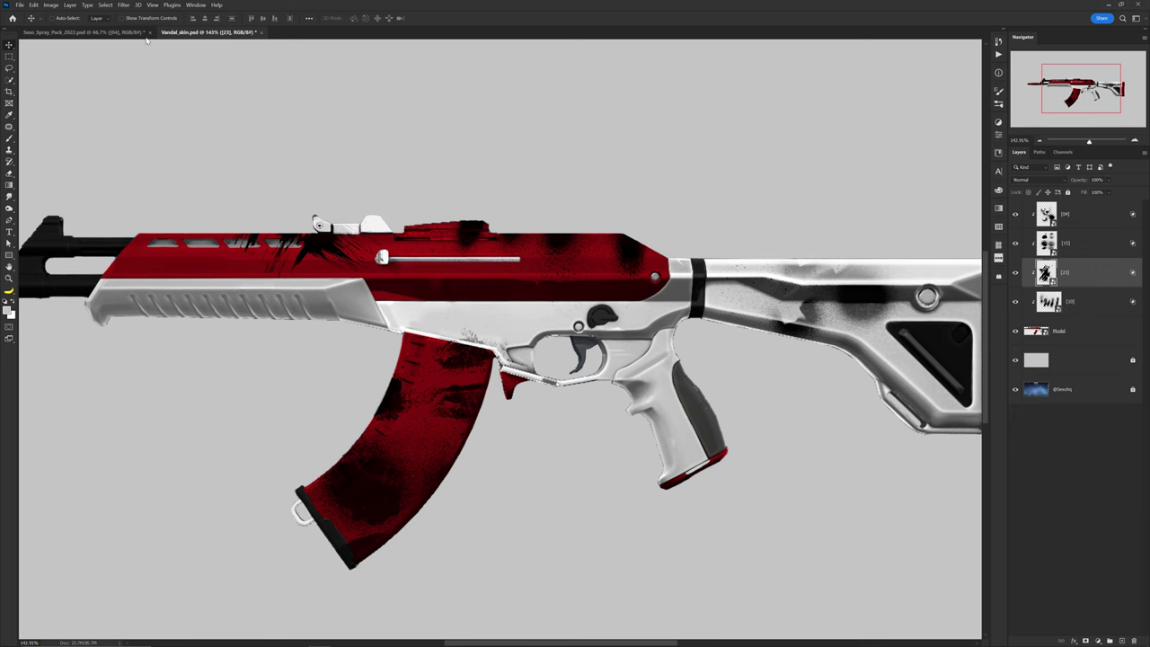
# - Bring spray [01] from Seso_Spray_Pack_2022.psd into Vandal_skin.psd and place it over the rifle's grip
pyautogui.click(135, 33)
pyautogui.moveTo(816, 318)
pyautogui.mouseDown()
pyautogui.moveTo(542, 242)
pyautogui.moveTo(546, 270)
pyautogui.mouseUp()
pyautogui.hotkey('ctrl', 'z')
pyautogui.moveTo(852, 492)
pyautogui.mouseDown()
pyautogui.moveTo(850, 468)
pyautogui.moveTo(195, 74)
pyautogui.moveTo(181, 36)
pyautogui.moveTo(503, 369)
pyautogui.moveTo(629, 458)
pyautogui.moveTo(714, 429)
pyautogui.moveTo(765, 402)
pyautogui.moveTo(776, 381)
pyautogui.mouseUp()
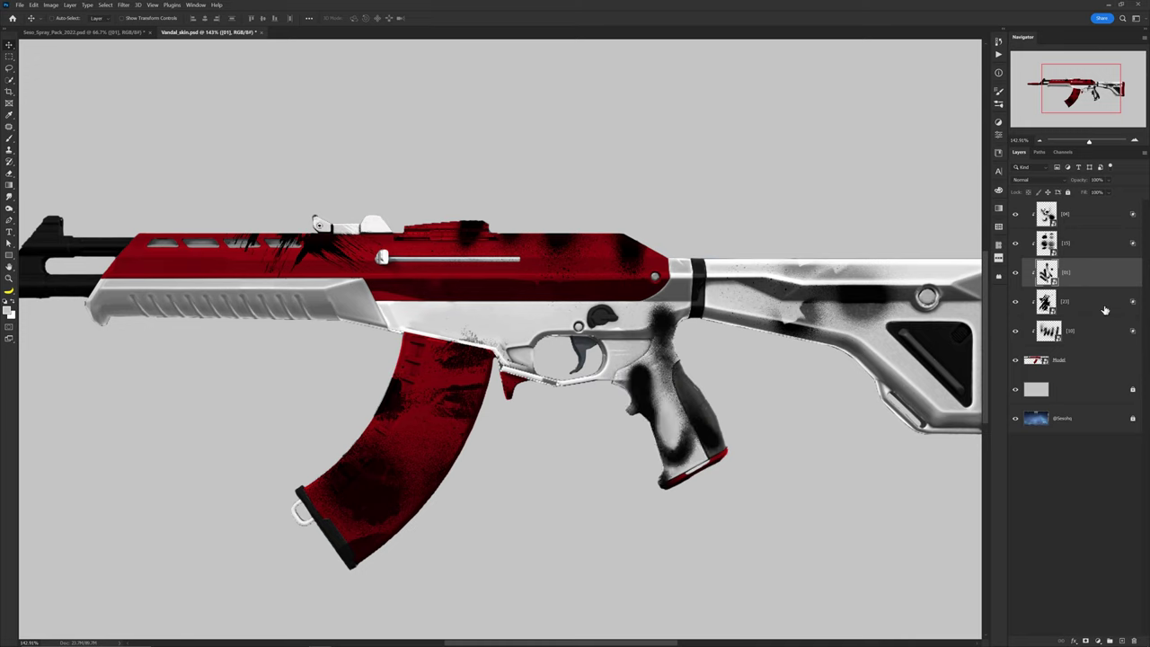
# - Swap the foreground and background colours and paint a stroke over the rifle with the Brush tool
pyautogui.press('b')
pyautogui.scroll(4, 608, 294)
pyautogui.press('x')
pyautogui.moveTo(700, 308); pyautogui.dragTo(608, 359)
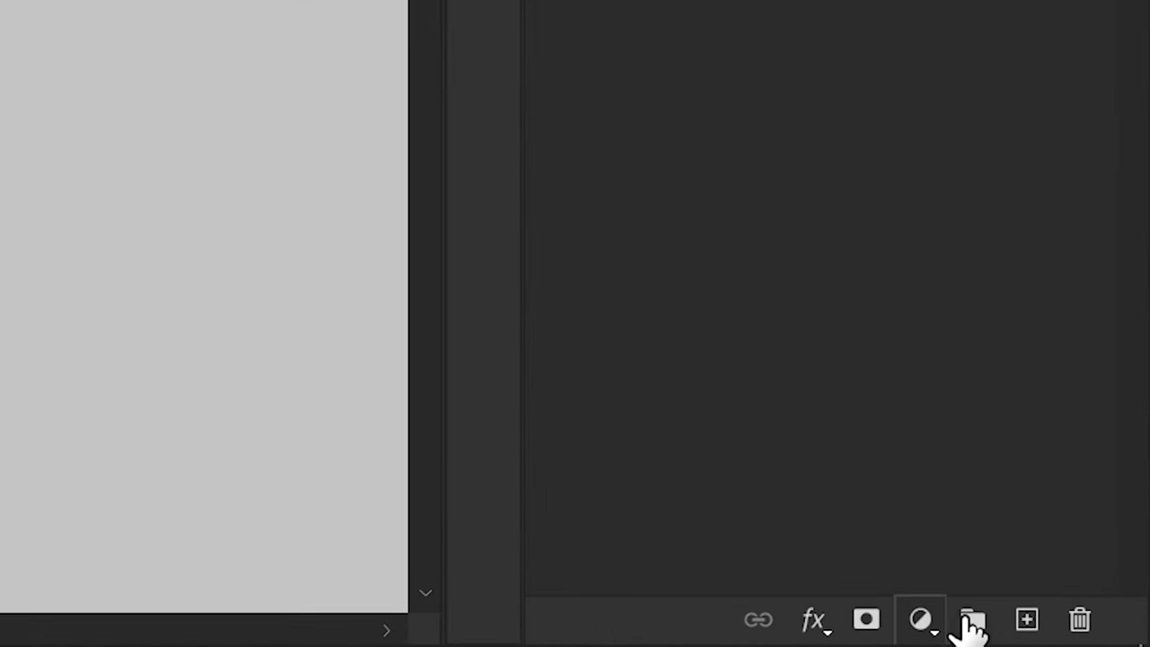
# - Put the Model layer in a new group and mask the group to the rifle's outline
pyautogui.click(965, 615)
pyautogui.moveTo(879, 282); pyautogui.dragTo(881, 211)
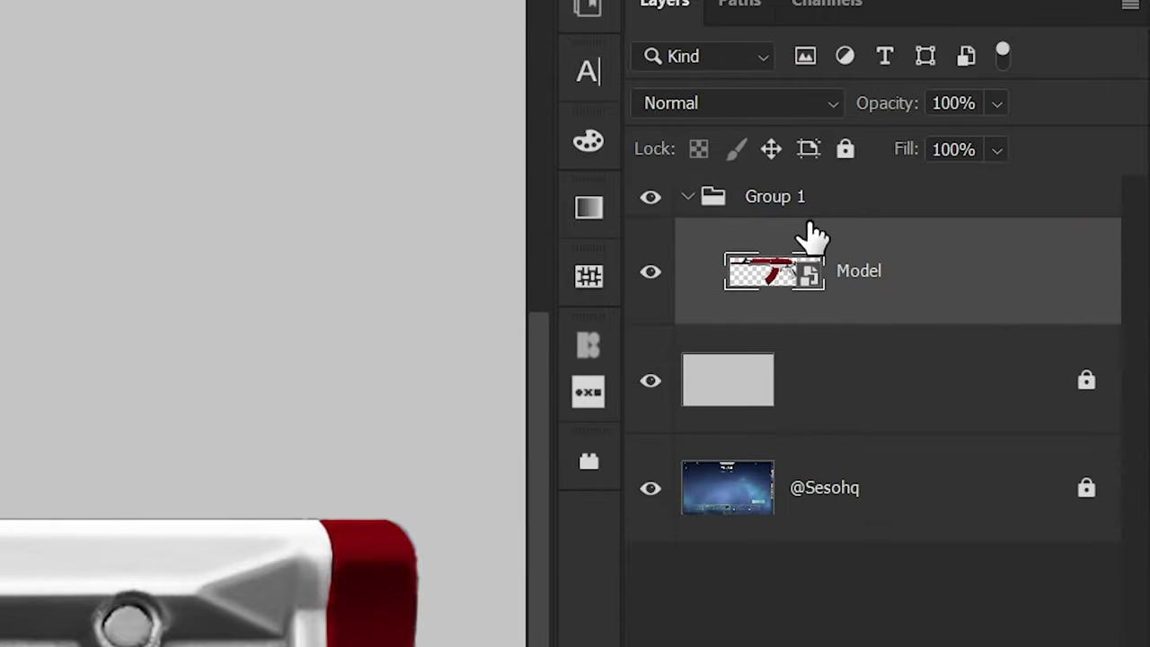
pyautogui.moveTo(809, 263); pyautogui.dragTo(785, 290)
pyautogui.keyDown('ctrl'); pyautogui.click(973, 241); pyautogui.keyUp('ctrl')
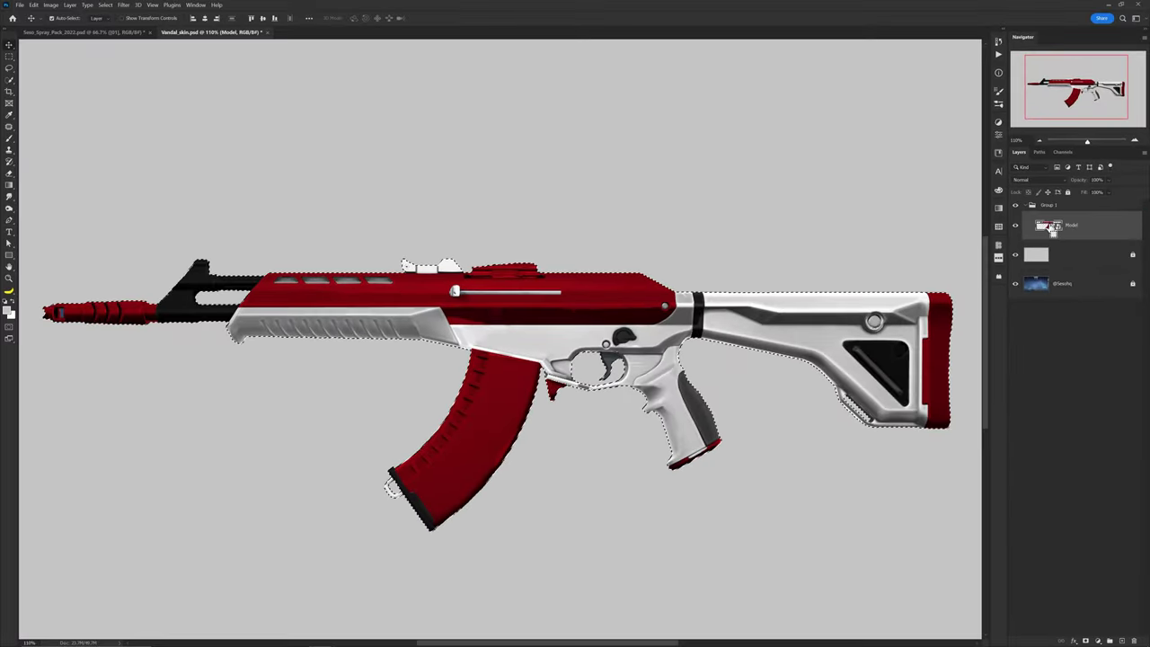
pyautogui.click(1006, 202)
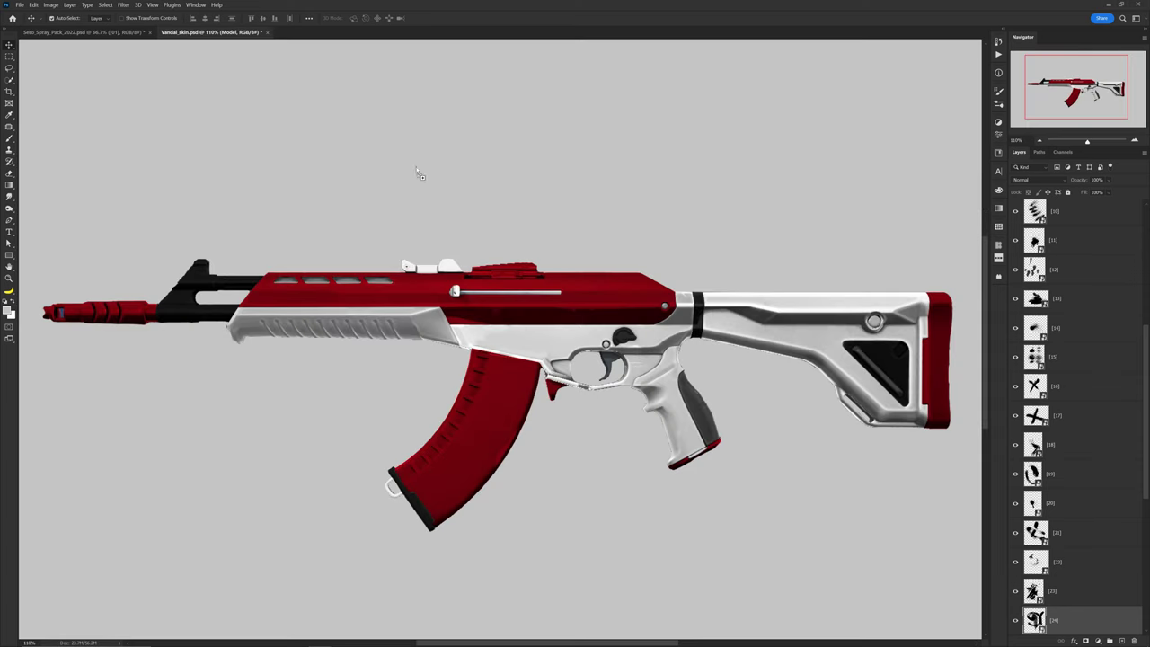
# - Add sprays [24] and [15] and the circle spray from the spray pack document to the masked rifle group
pyautogui.moveTo(419, 173); pyautogui.dragTo(692, 306)
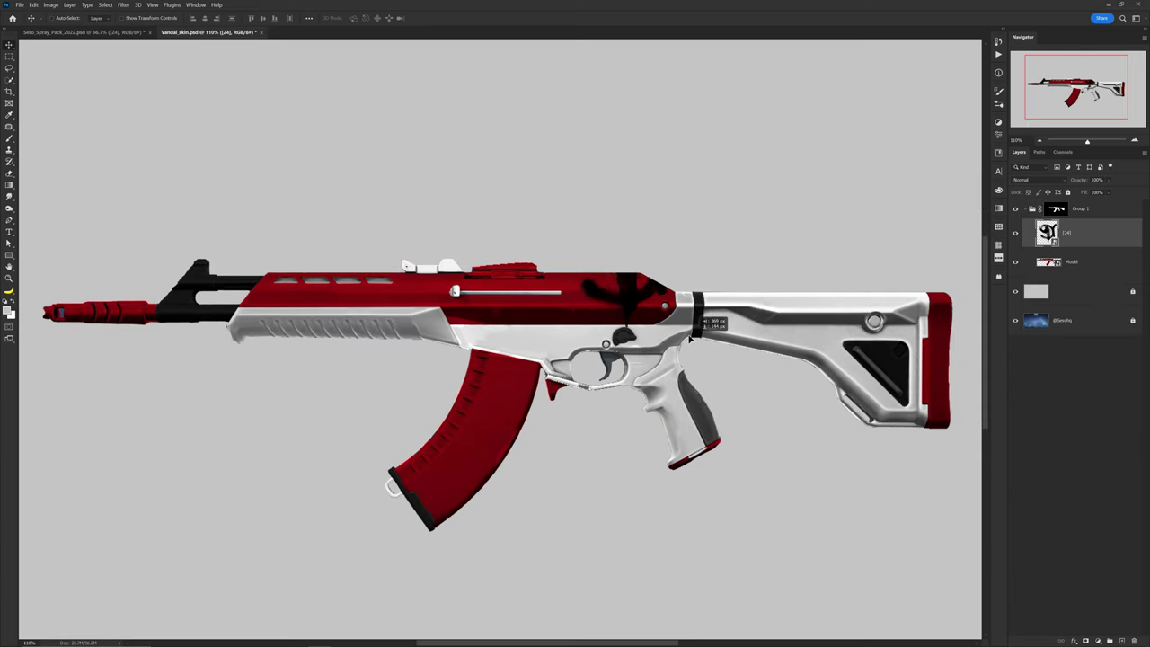
pyautogui.click(111, 33)
pyautogui.moveTo(476, 362)
pyautogui.mouseDown()
pyautogui.moveTo(180, 35)
pyautogui.moveTo(624, 511)
pyautogui.moveTo(605, 508)
pyautogui.mouseUp()
pyautogui.click(105, 32)
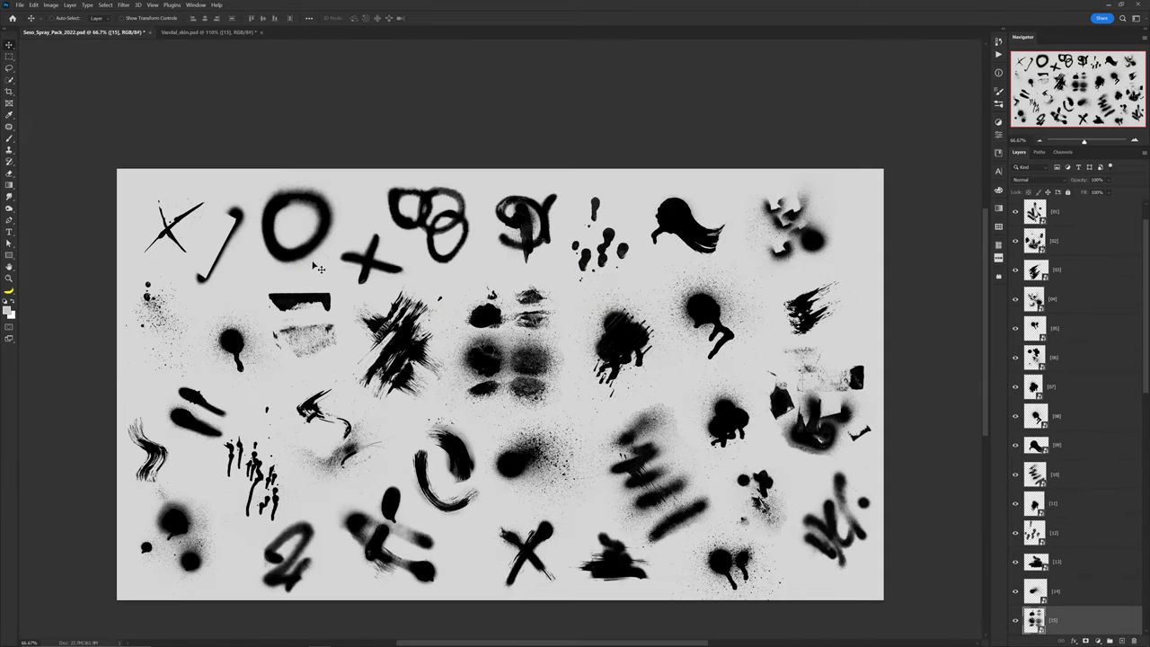
pyautogui.moveTo(290, 225); pyautogui.dragTo(212, 36)
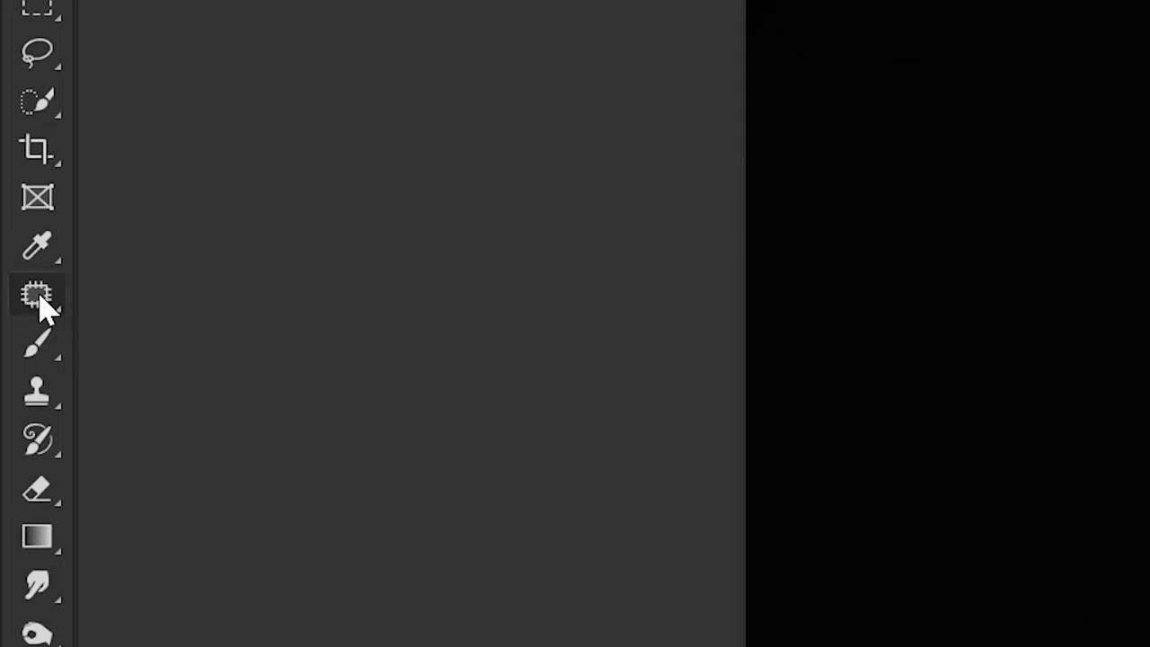
# - Patch the round 100 Thieves badge on the jersey's chest with plain red fabric using the Patch tool
pyautogui.rightClick(39, 299)
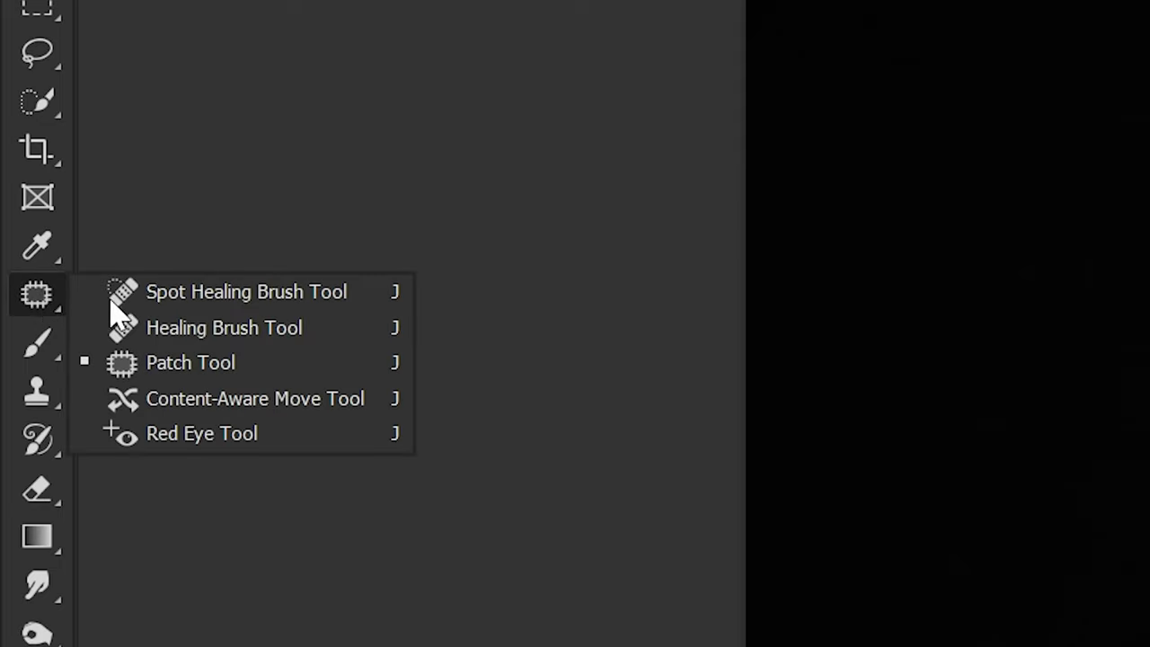
pyautogui.click(212, 364)
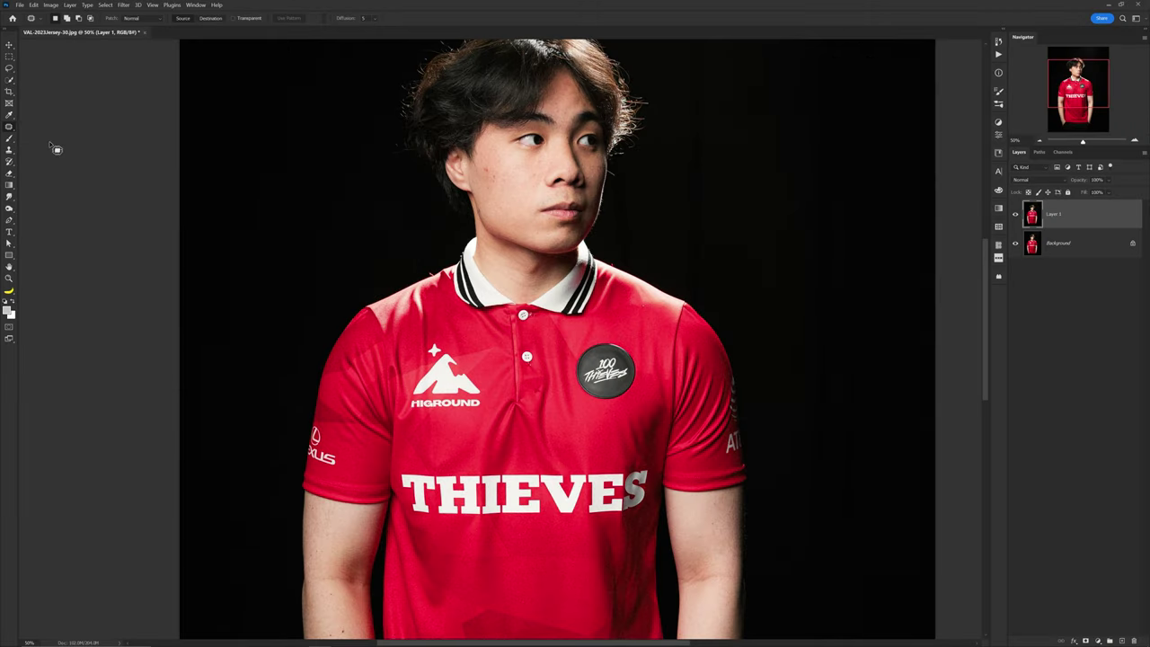
pyautogui.scroll(1, 599, 381)
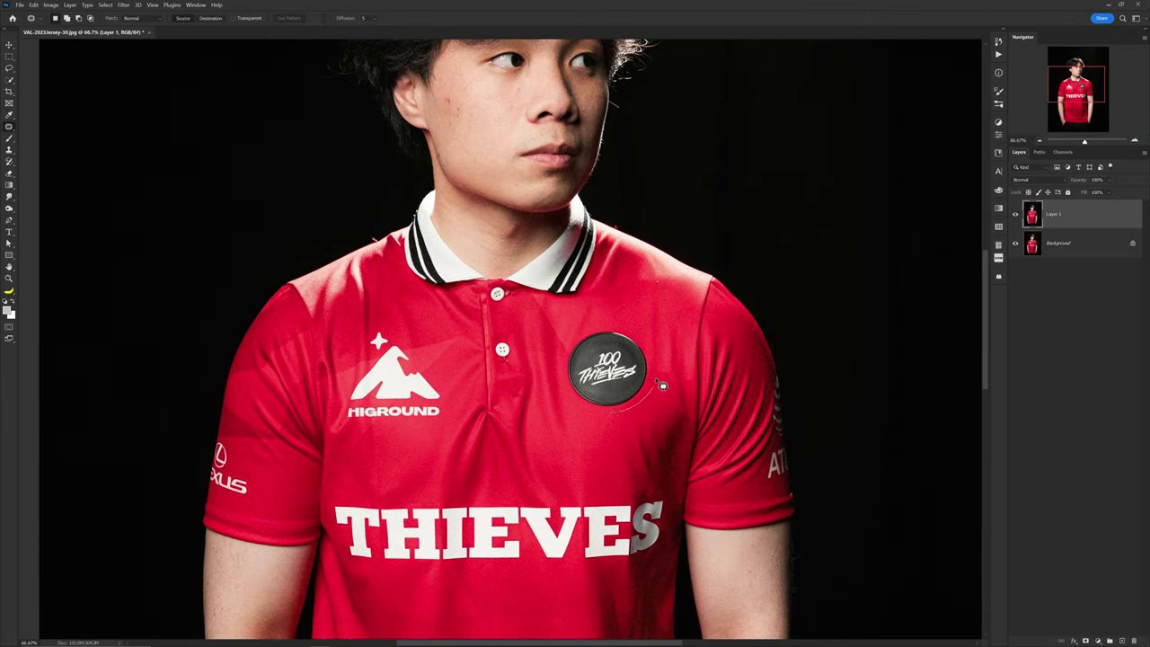
pyautogui.moveTo(610, 413); pyautogui.dragTo(613, 414)
pyautogui.moveTo(613, 360); pyautogui.dragTo(582, 442)
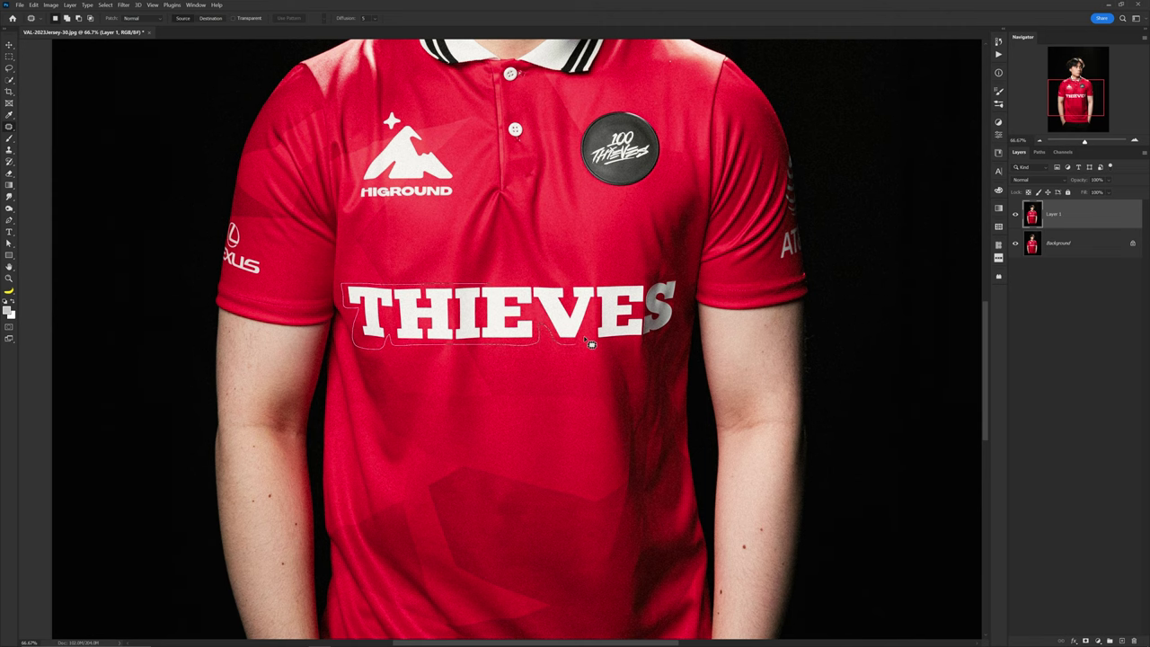
# - Remove the THIEVES lettering with Content-Aware Fill, sampling the plain red fabric around it and outputting to a new layer
pyautogui.rightClick(519, 270)
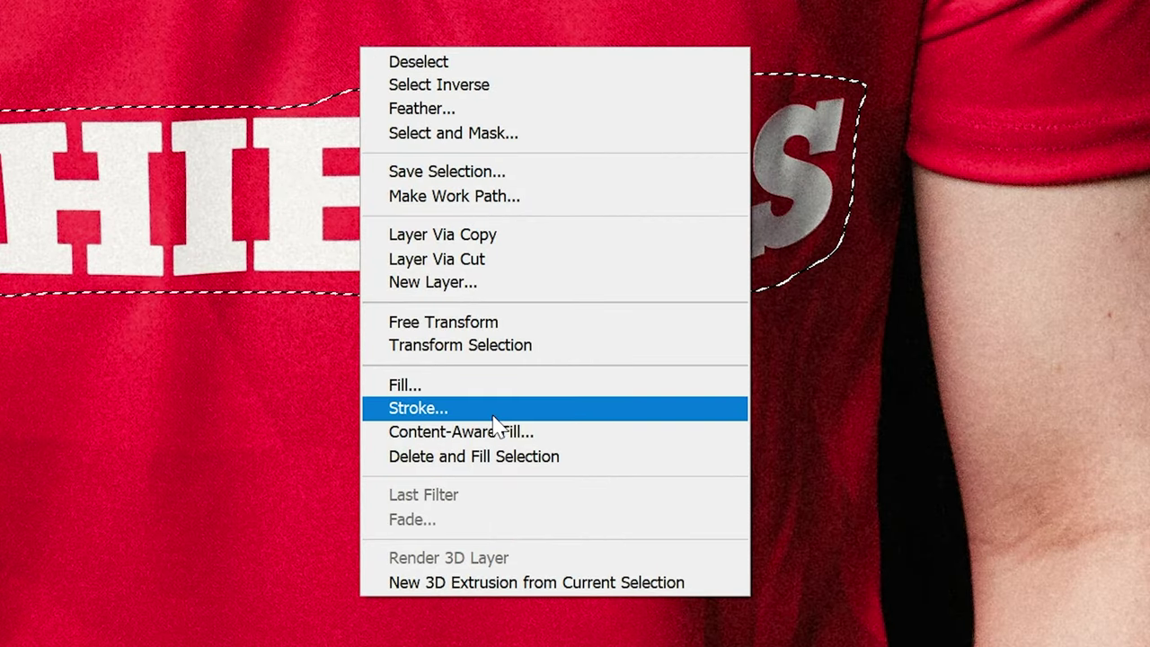
pyautogui.click(563, 398)
pyautogui.moveTo(585, 264)
pyautogui.mouseDown()
pyautogui.moveTo(612, 241)
pyautogui.moveTo(591, 252)
pyautogui.moveTo(566, 364)
pyautogui.moveTo(400, 378)
pyautogui.moveTo(549, 378)
pyautogui.moveTo(617, 367)
pyautogui.moveTo(660, 319)
pyautogui.mouseUp()
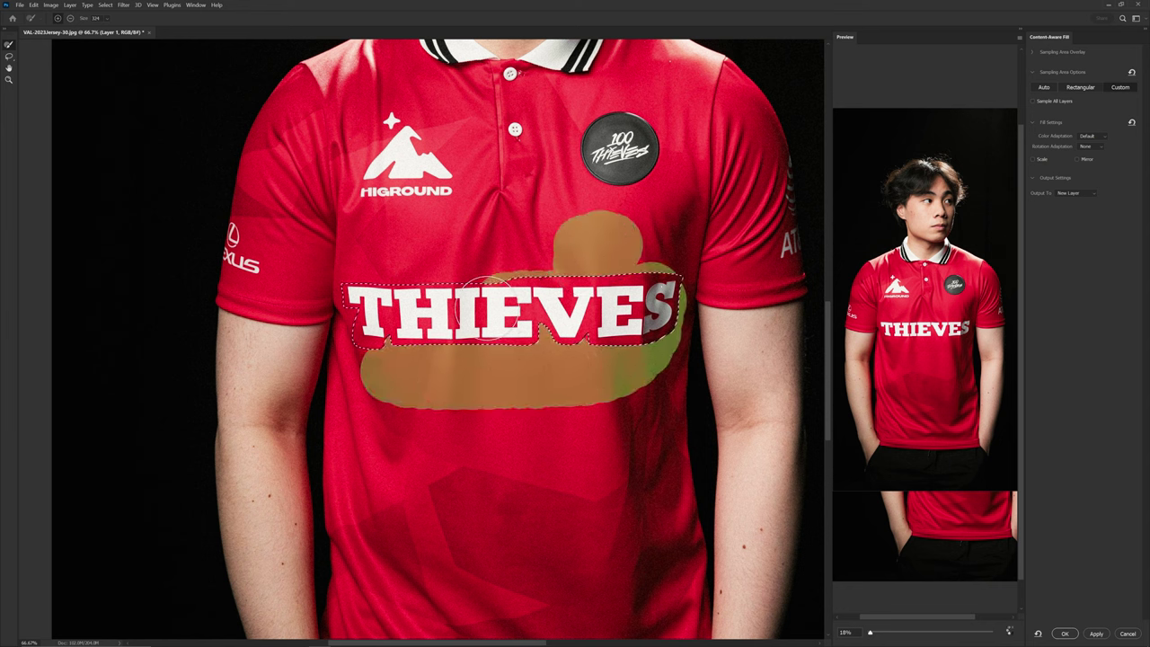
pyautogui.moveTo(369, 300); pyautogui.dragTo(365, 302)
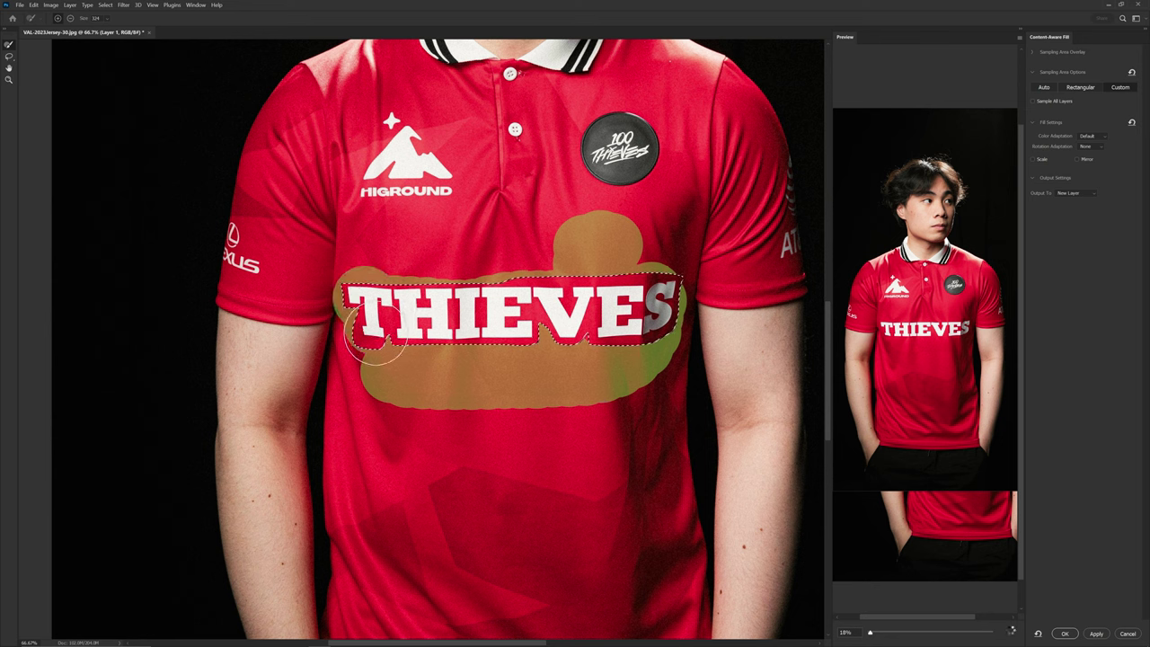
pyautogui.moveTo(442, 409)
pyautogui.mouseDown()
pyautogui.moveTo(584, 440)
pyautogui.moveTo(416, 465)
pyautogui.moveTo(419, 435)
pyautogui.moveTo(457, 400)
pyautogui.moveTo(561, 403)
pyautogui.moveTo(598, 456)
pyautogui.moveTo(431, 444)
pyautogui.moveTo(509, 487)
pyautogui.moveTo(598, 507)
pyautogui.moveTo(467, 480)
pyautogui.moveTo(397, 502)
pyautogui.moveTo(464, 499)
pyautogui.moveTo(413, 454)
pyautogui.moveTo(584, 480)
pyautogui.moveTo(613, 455)
pyautogui.mouseUp()
pyautogui.click(1096, 634)
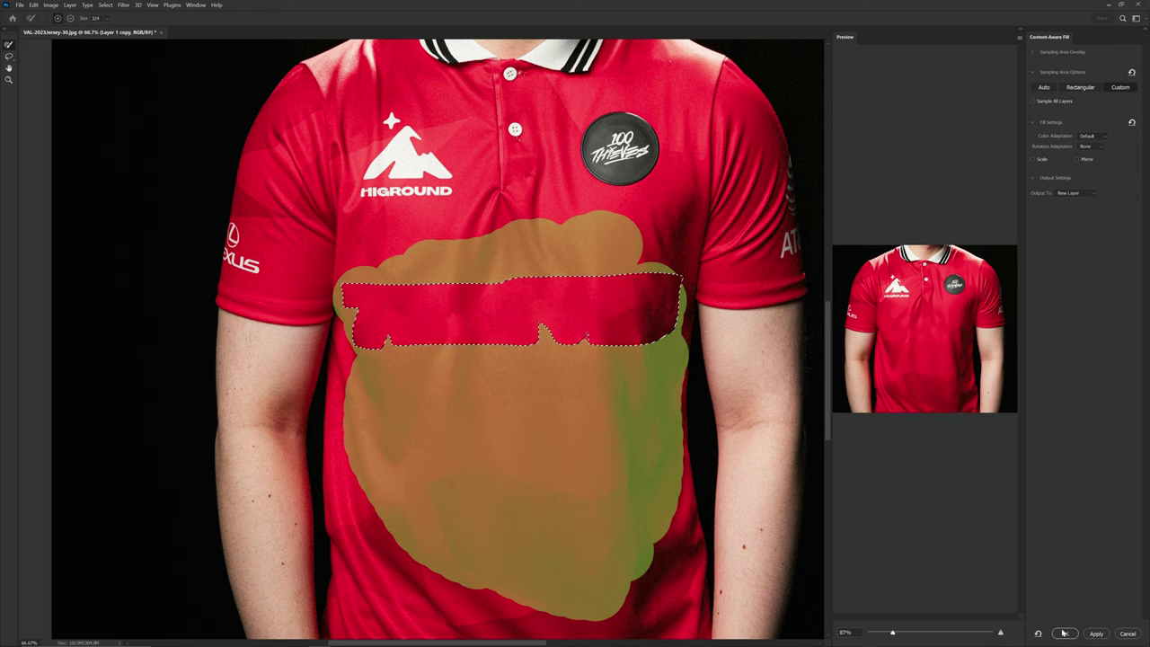
pyautogui.click(1065, 634)
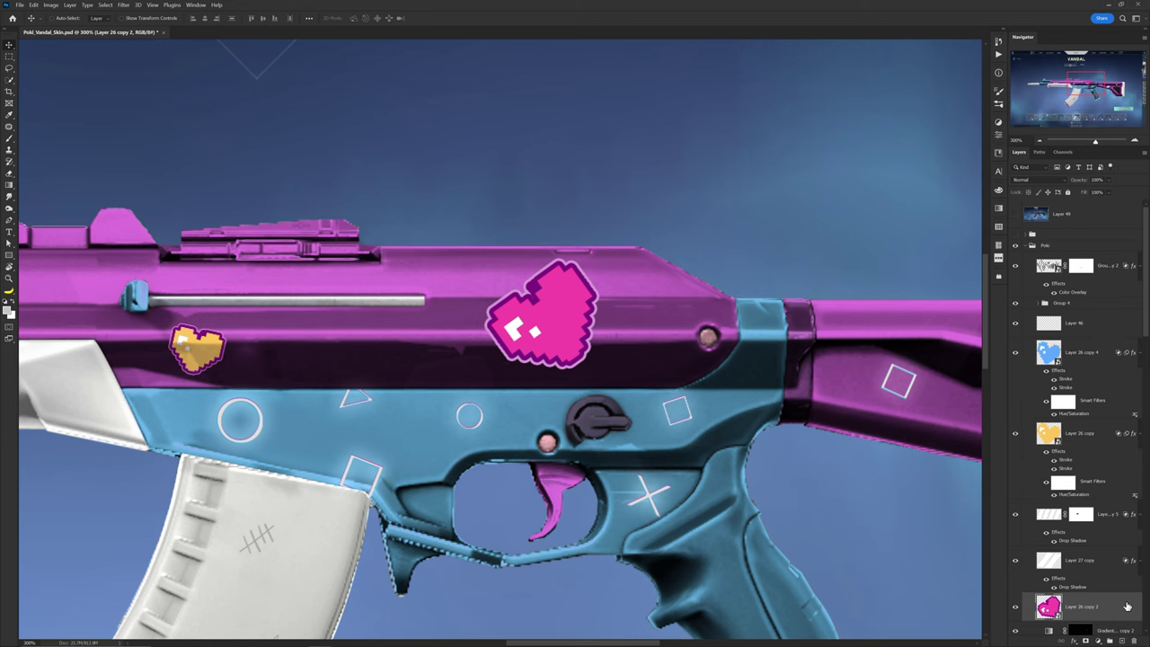
# - Adjust the Underlying Layer Blend If range of the pink heart layer, Layer 26 copy 2, to blend it into the rifle
pyautogui.doubleClick(1097, 520)
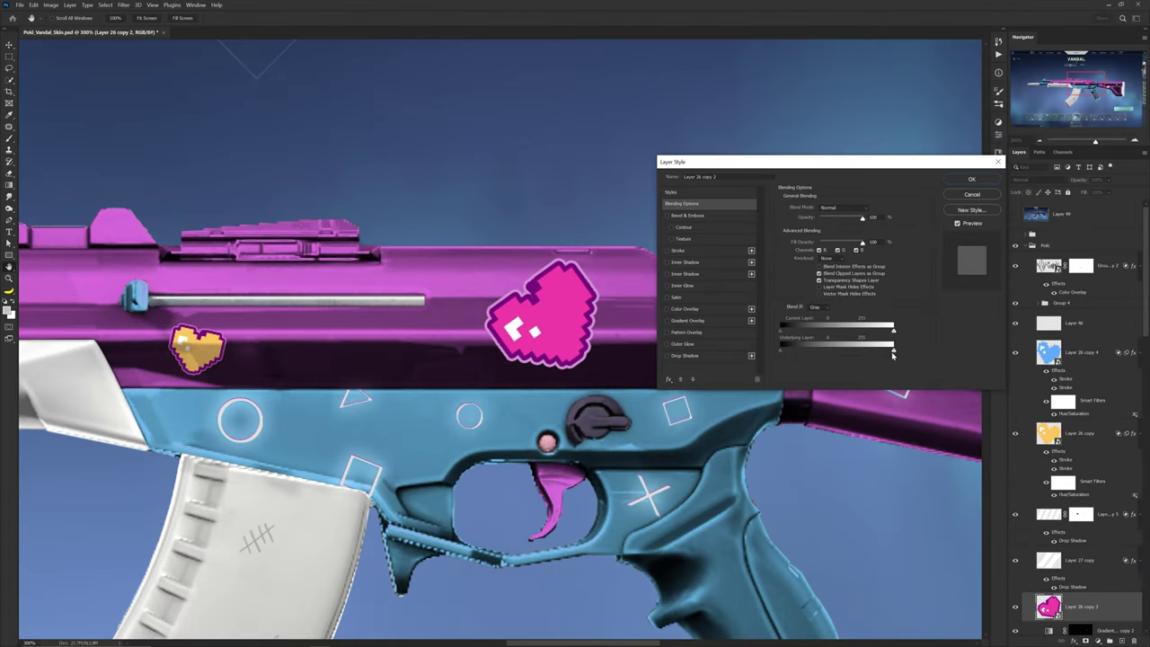
pyautogui.moveTo(782, 354)
pyautogui.mouseDown()
pyautogui.moveTo(805, 356)
pyautogui.moveTo(767, 354)
pyautogui.mouseUp()
pyautogui.moveTo(796, 354); pyautogui.dragTo(809, 353)
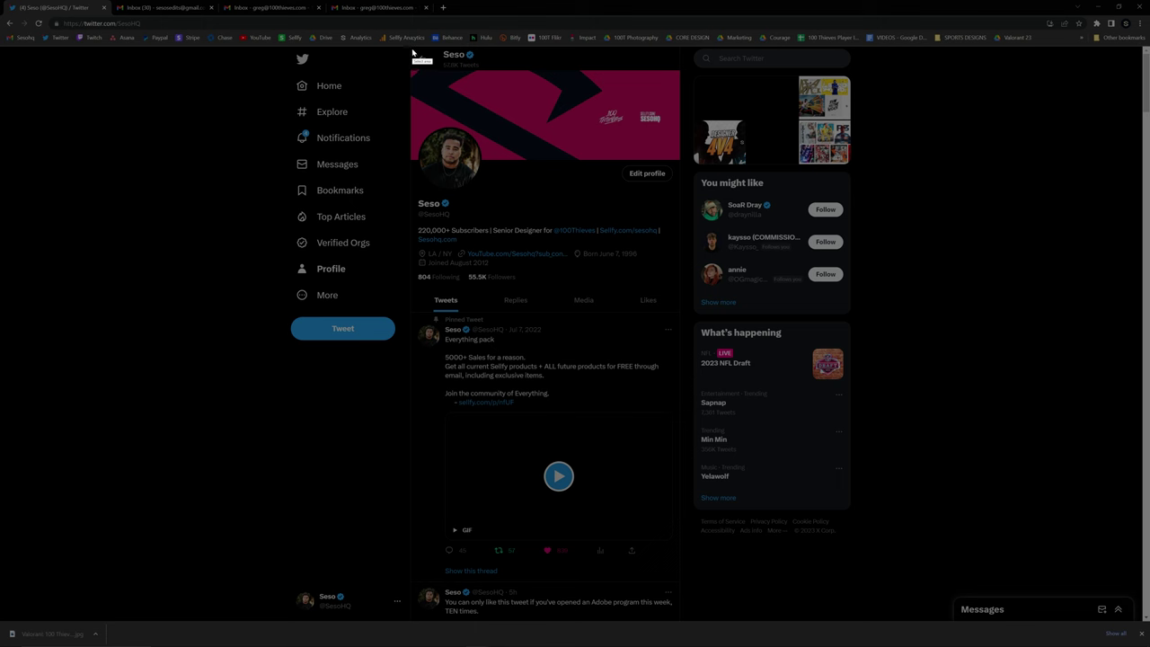
# - Capture the Twitter profile from its header down to the Tweets tab row and paste it into the Photoshop document
pyautogui.moveTo(413, 53); pyautogui.dragTo(683, 314)
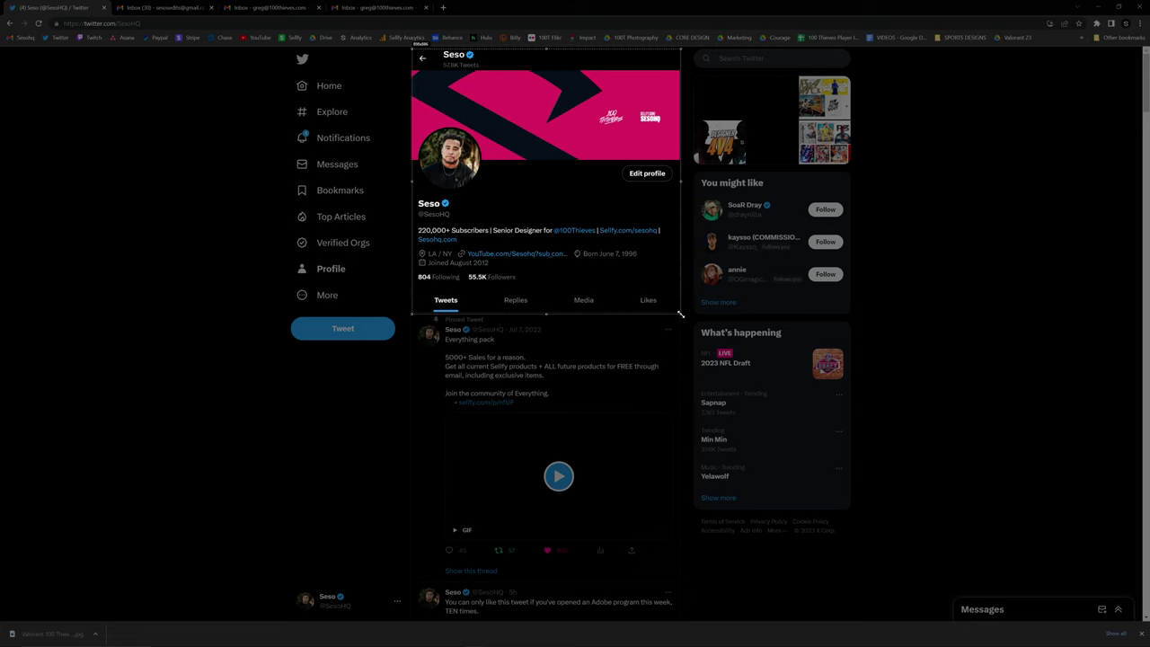
pyautogui.moveTo(547, 48); pyautogui.dragTo(547, 48)
pyautogui.hotkey('ctrl', 'c')
pyautogui.hotkey('alt', 'Tab')
pyautogui.hotkey('ctrl', 'v')
# - Scale the pasted profile screenshot to fill the canvas width
pyautogui.hotkey('ctrl', 't')
pyautogui.moveTo(638, 339); pyautogui.dragTo(770, 338)
pyautogui.press('Return')
# - Cover the pink header banner with a grey-filled rectangle on a new layer
pyautogui.hotkey('ctrl', 'shift', 'n')
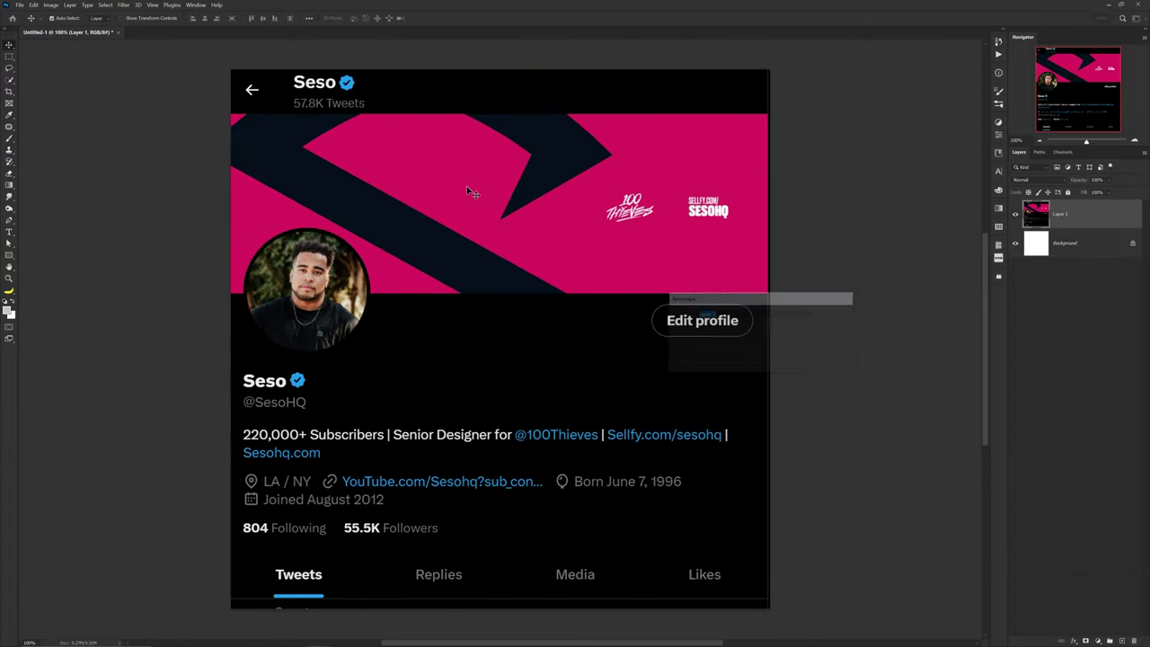
pyautogui.press('Return')
pyautogui.press('m')
pyautogui.moveTo(231, 113); pyautogui.dragTo(796, 294)
pyautogui.hotkey('ctrl', 'shift', 'n')
pyautogui.press('Return')
pyautogui.hotkey('alt', 'BackSpace')
pyautogui.hotkey('ctrl', 'd')
pyautogui.press('v')
# - Create a white-filled circle on a new layer over the round profile picture
pyautogui.hotkey('ctrl', 'shift', 'n')
pyautogui.press('Return')
pyautogui.hotkey('shift', 'm')
pyautogui.moveTo(363, 360); pyautogui.dragTo(370, 366)
pyautogui.moveTo(345, 320); pyautogui.dragTo(341, 307)
pyautogui.hotkey('ctrl', 'BackSpace')
pyautogui.hotkey('ctrl', 'd')
pyautogui.press('v')
# - Paste the portrait photo, clip it to the avatar circle, and position and scale it to fit
pyautogui.hotkey('ctrl', 'v')
pyautogui.hotkey('ctrl', 'alt', 'g')
pyautogui.moveTo(656, 331); pyautogui.dragTo(456, 281)
pyautogui.hotkey('ctrl', 't')
pyautogui.moveTo(363, 292)
pyautogui.mouseDown()
pyautogui.moveTo(381, 295)
pyautogui.moveTo(369, 306)
pyautogui.mouseUp()
pyautogui.press('Return')
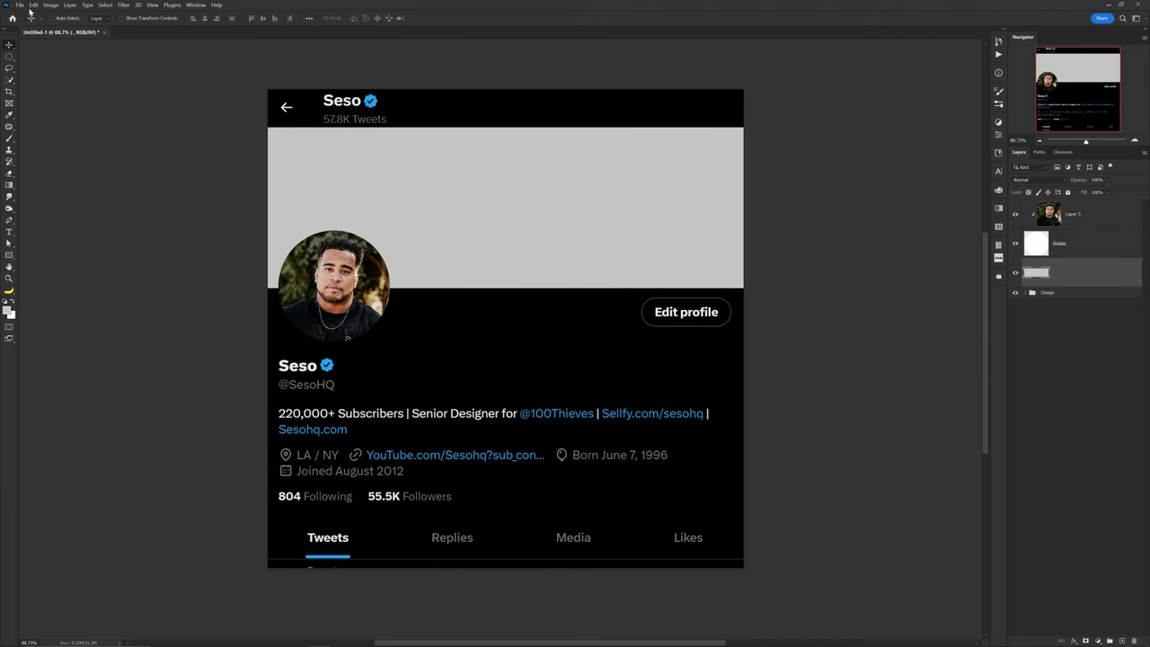
# - Create a new 3000 x 1000 px document at 300 pixels/inch in RGB Color with a white background
pyautogui.click(20, 6)
pyautogui.click(28, 15)
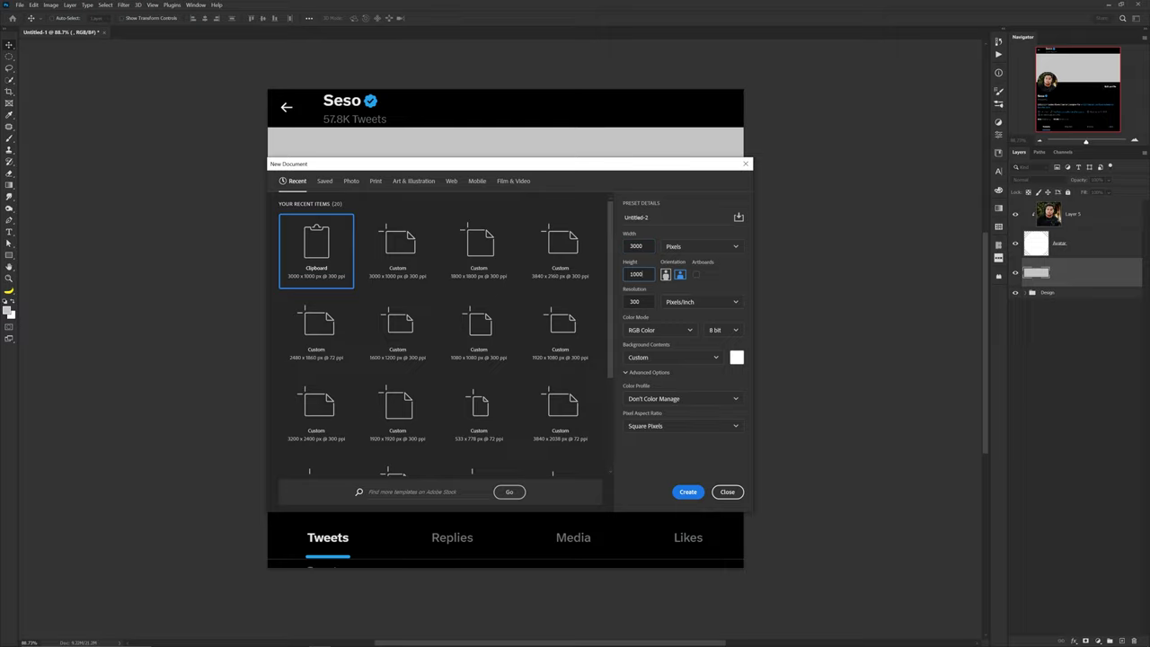
pyautogui.click(687, 492)
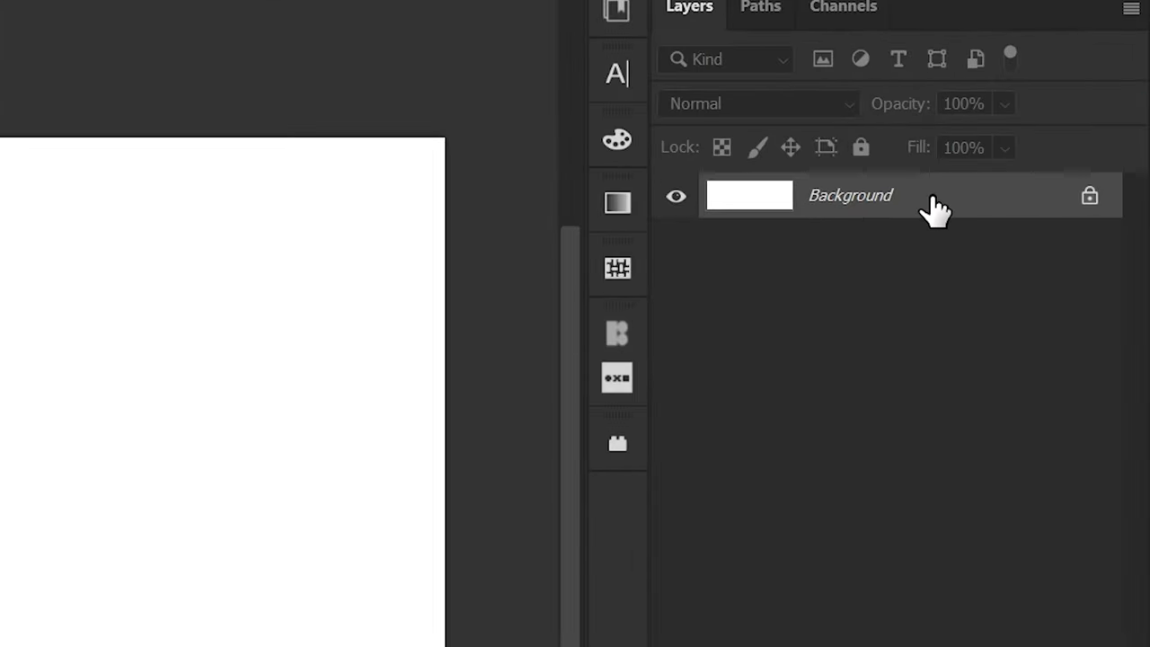
# - Convert the white Background layer to a smart object and fit it over the header banner area of the profile mockup
pyautogui.rightClick(1088, 209)
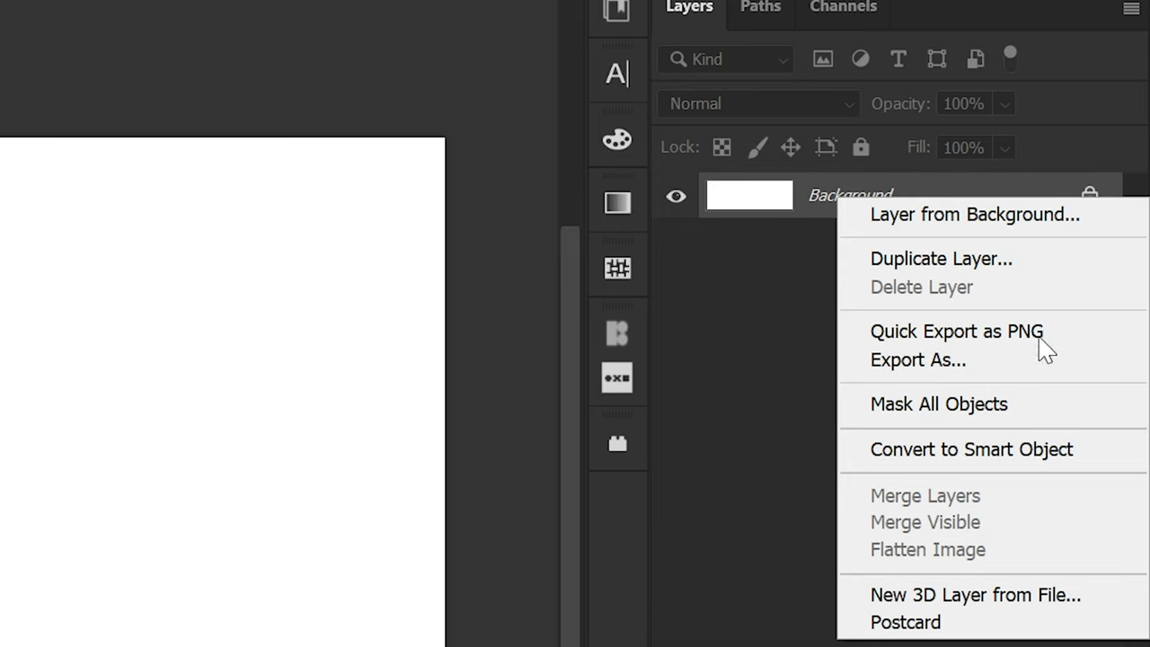
pyautogui.click(992, 454)
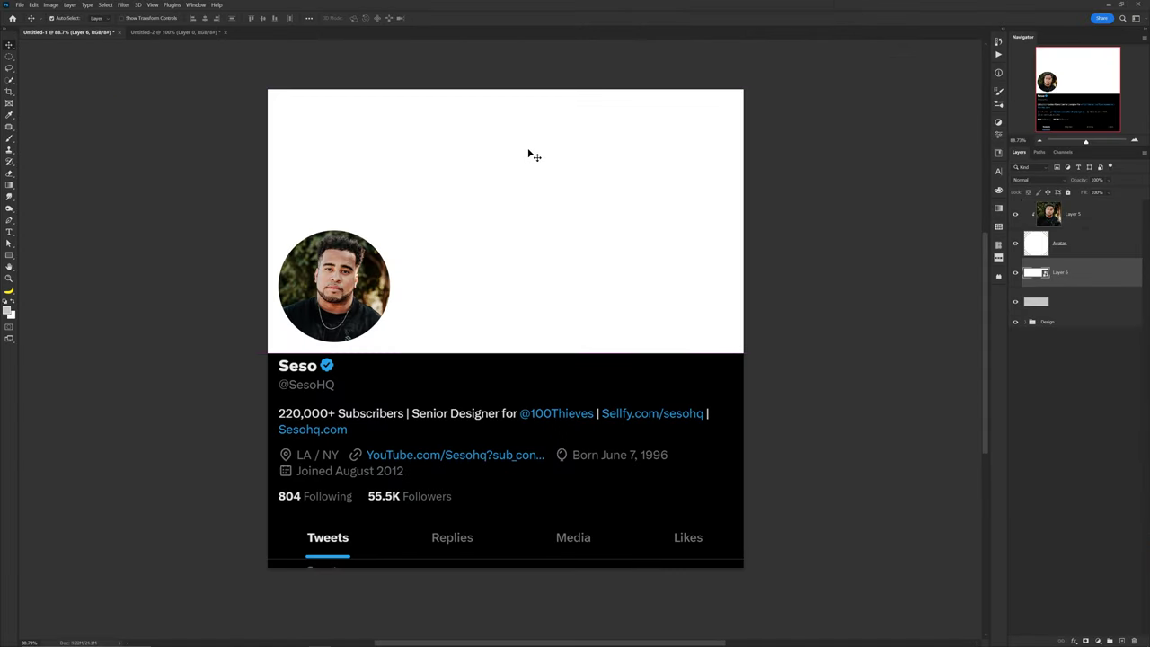
pyautogui.hotkey('ctrl', 't')
pyautogui.moveTo(485, 85); pyautogui.dragTo(510, 190)
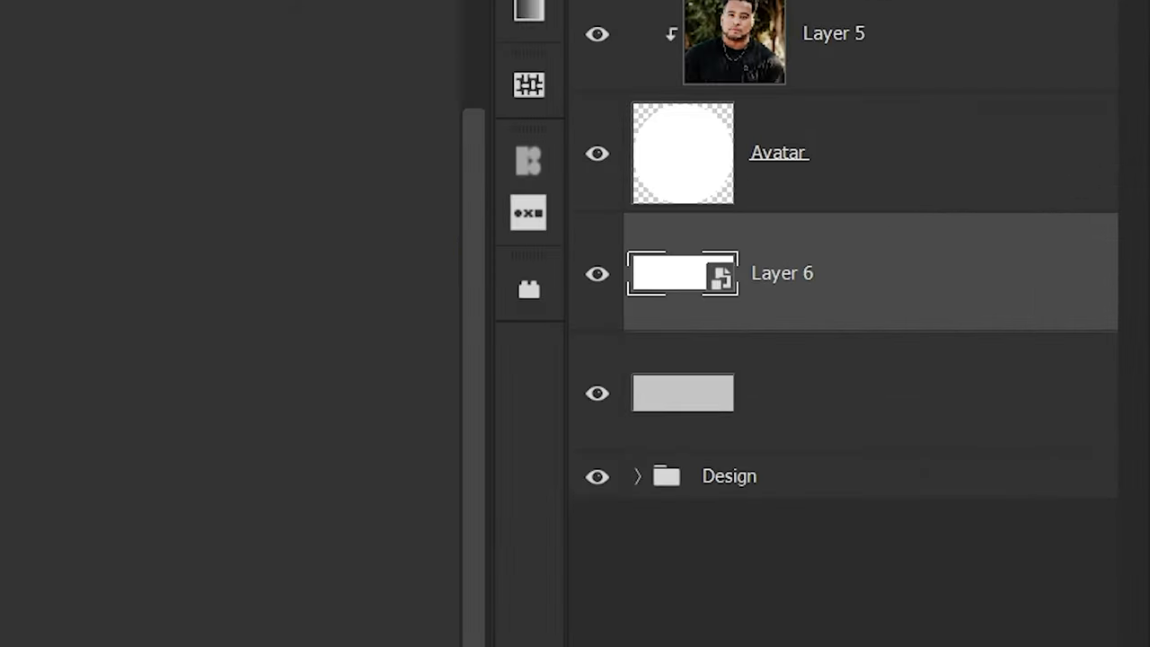
# - Paste the red ASUNA banner artwork into the contents of the banner smart object, then save and close them to update the mockup
pyautogui.doubleClick(586, 280)
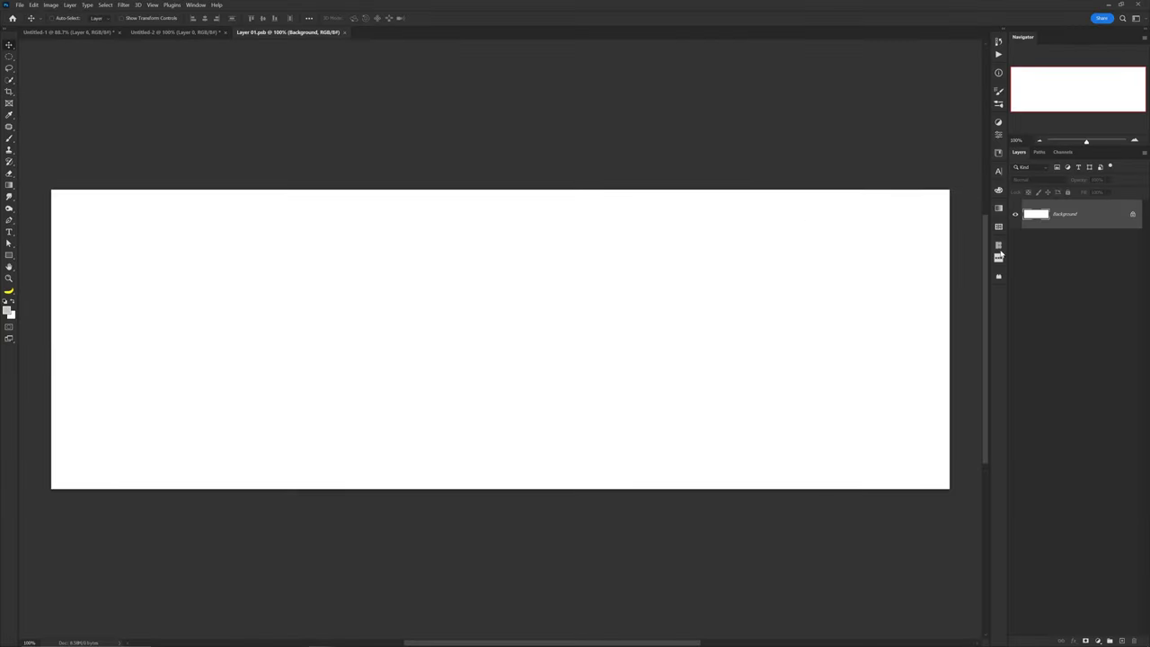
pyautogui.hotkey('ctrl', 'v')
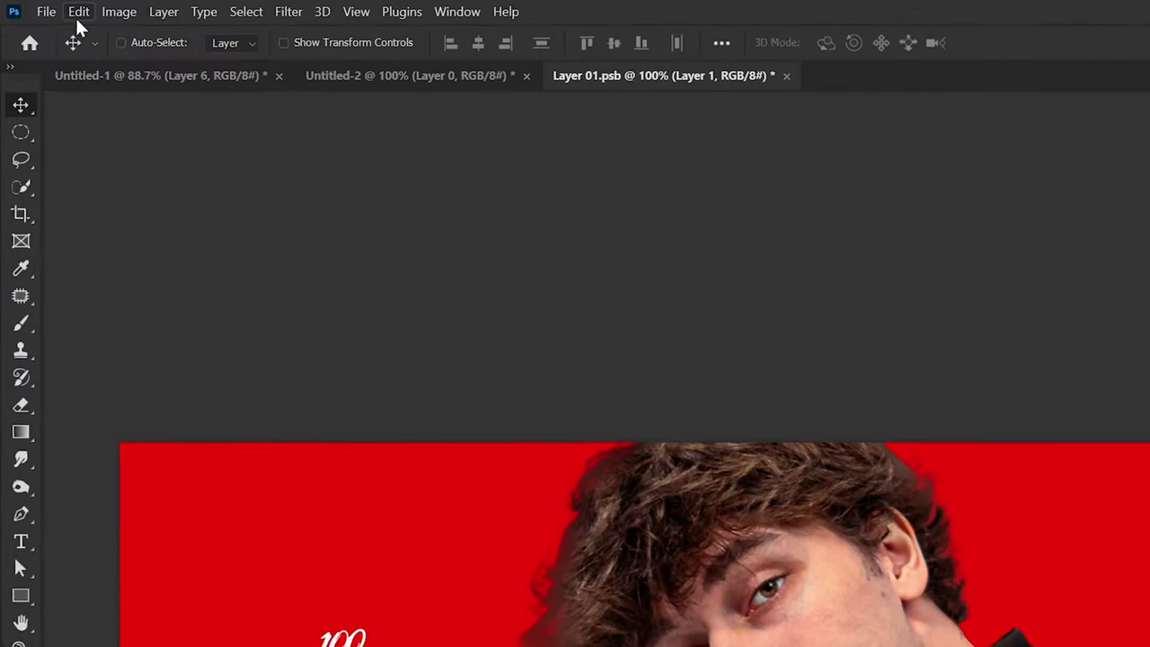
pyautogui.click(19, 5)
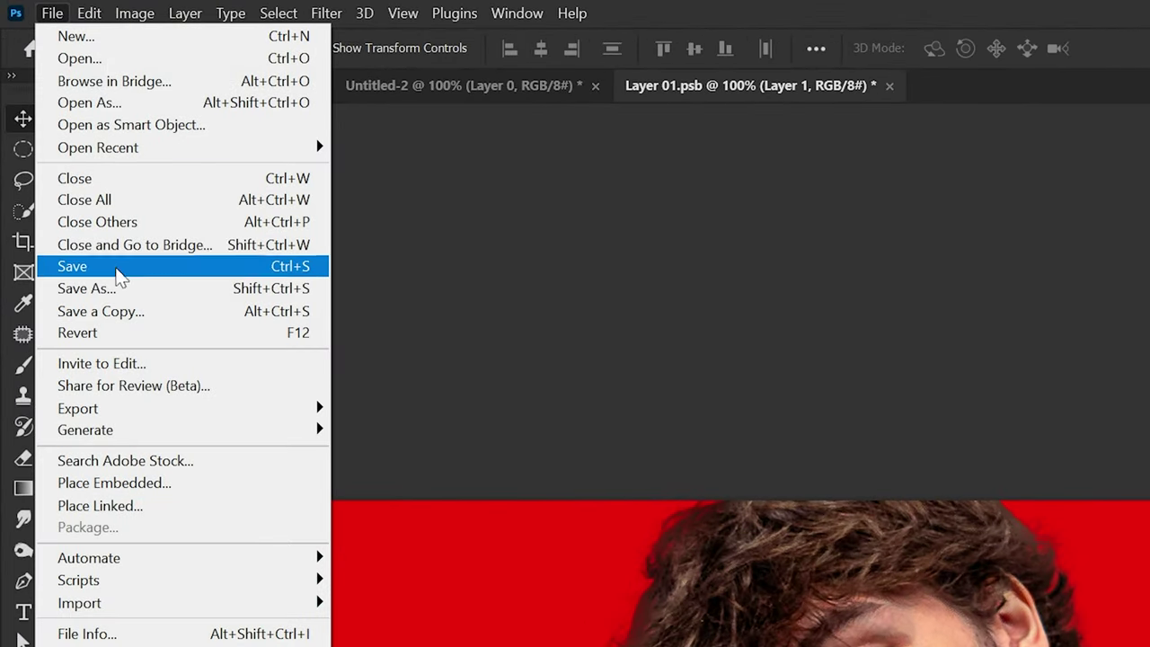
pyautogui.click(111, 272)
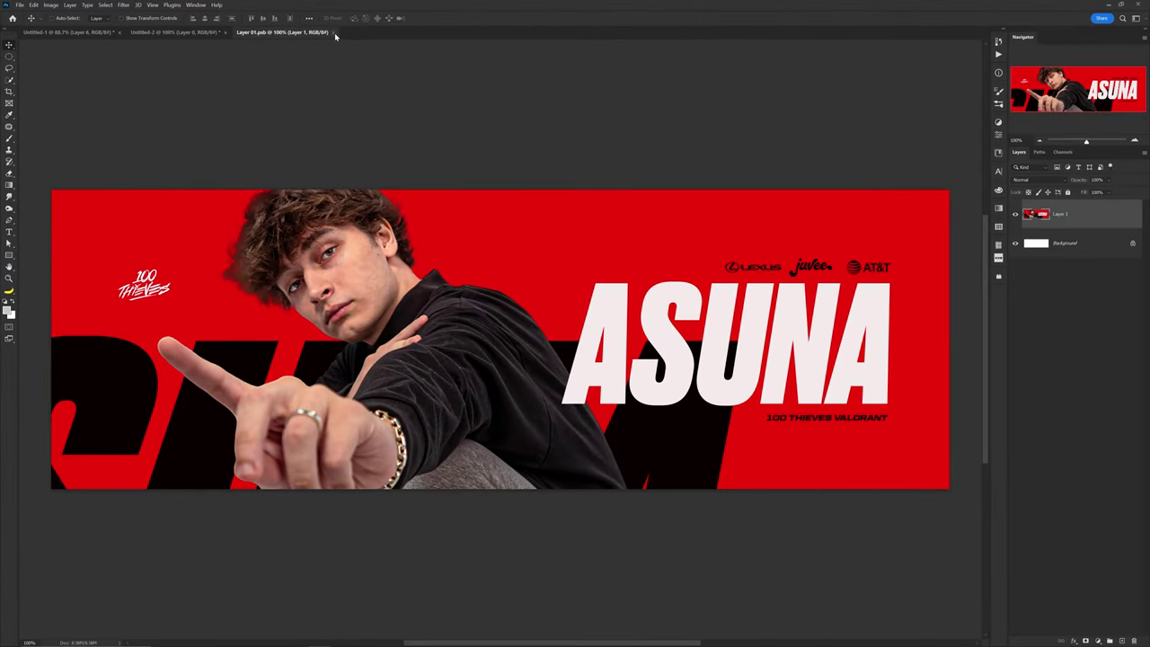
pyautogui.click(333, 32)
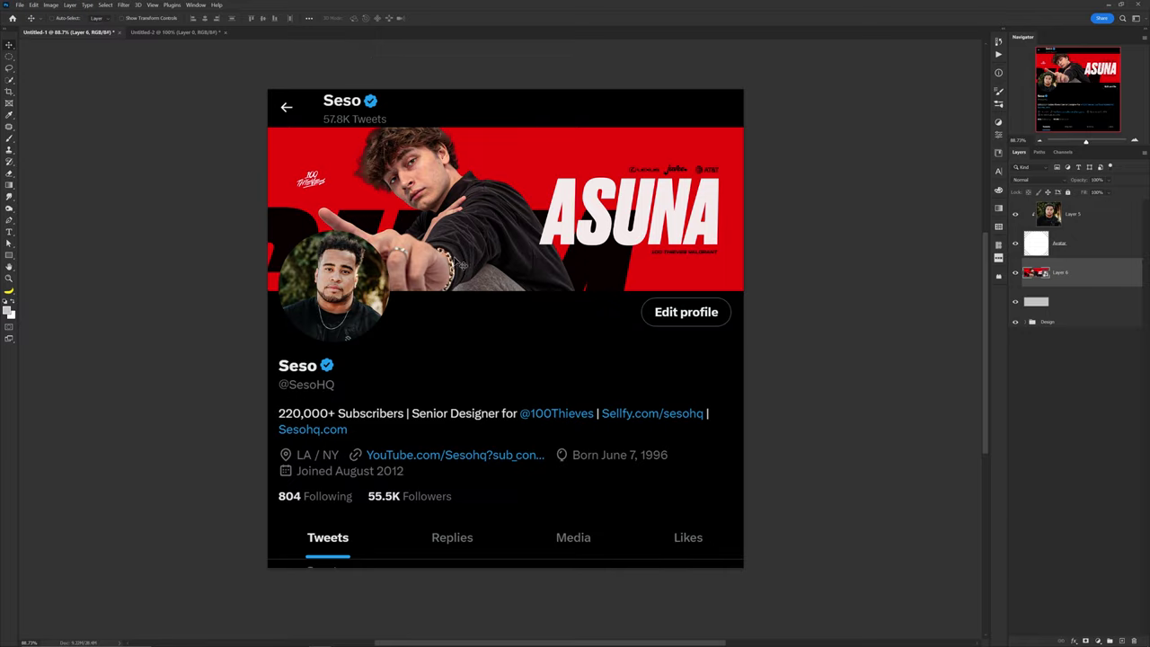